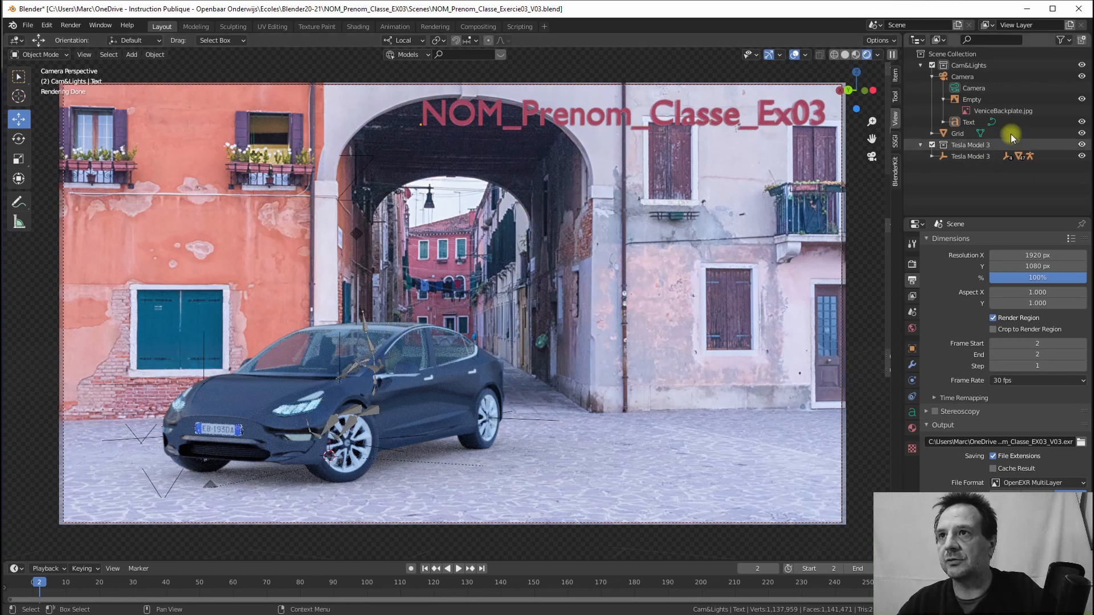
Step: Show the outliner's render restriction toggles and hide the Empty holding VeniceBackplate.jpg from both the viewport and renders
click(981, 110)
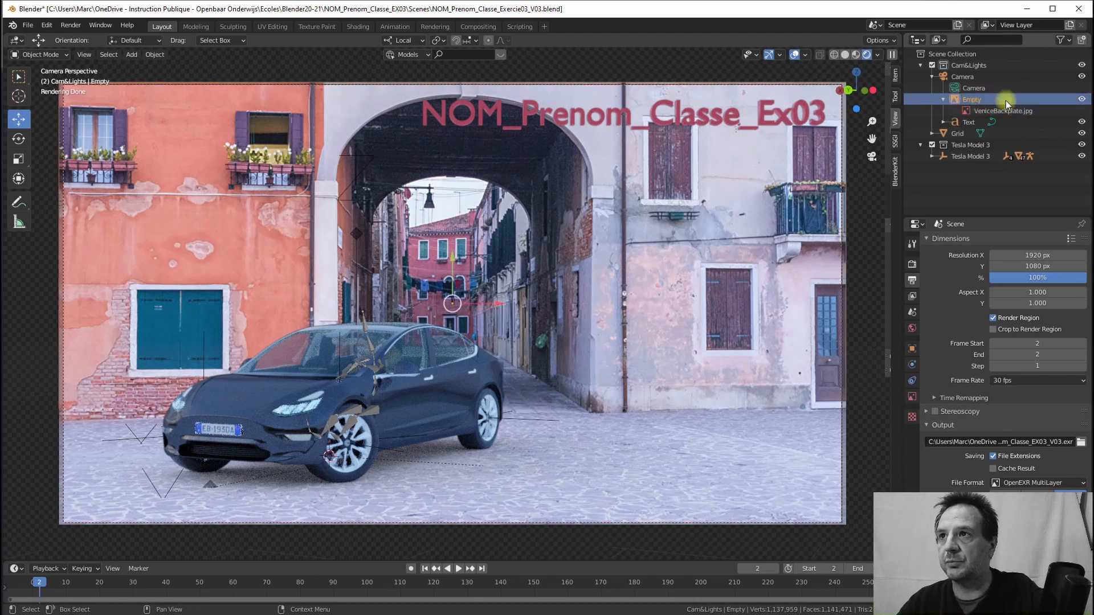
click(1081, 100)
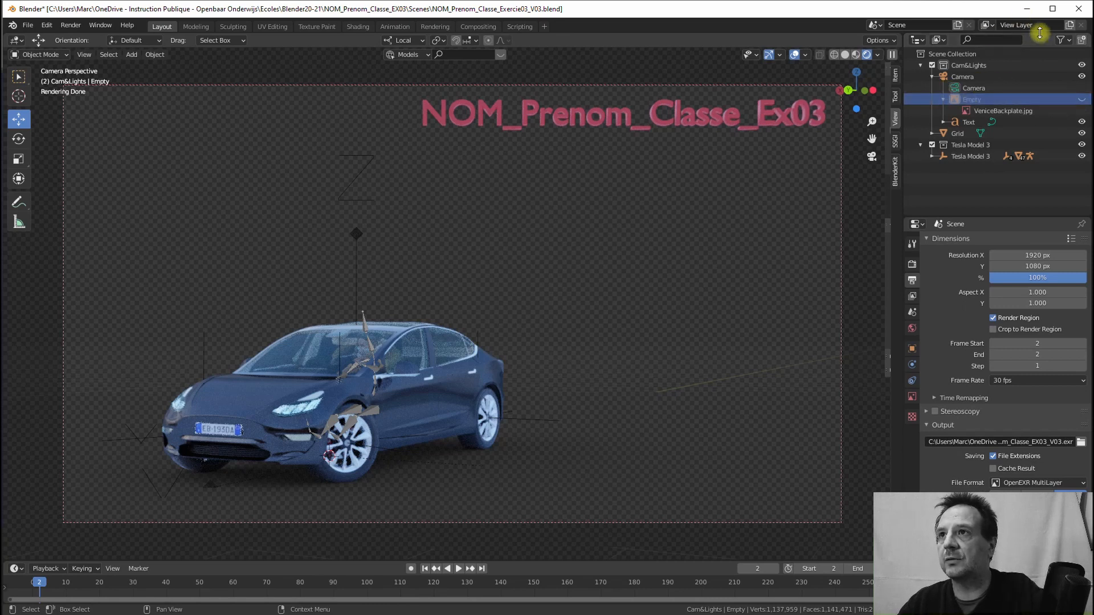
click(1060, 41)
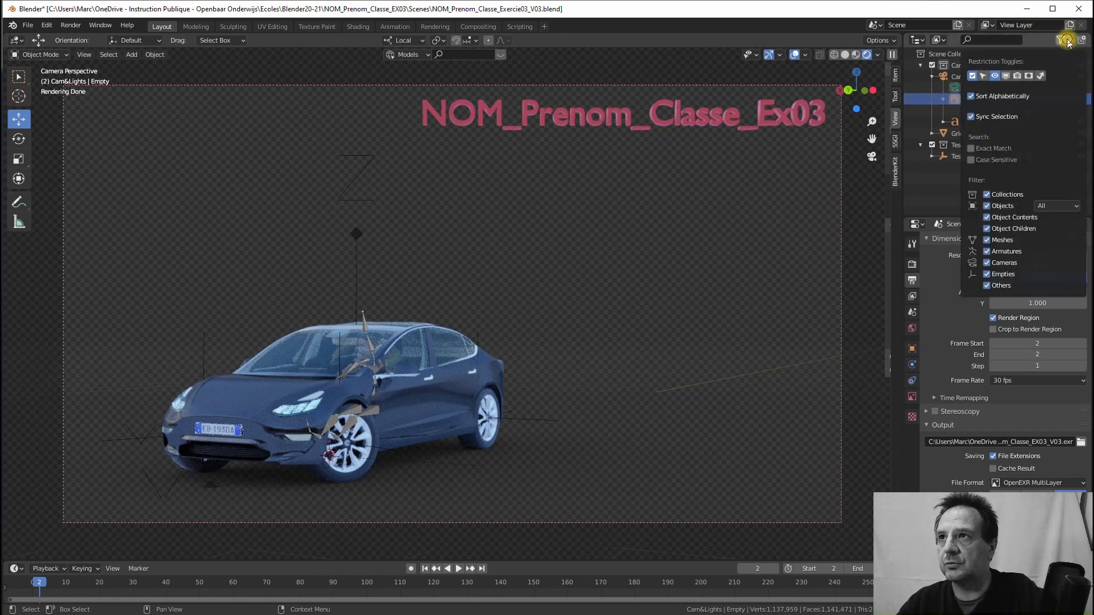
click(1017, 76)
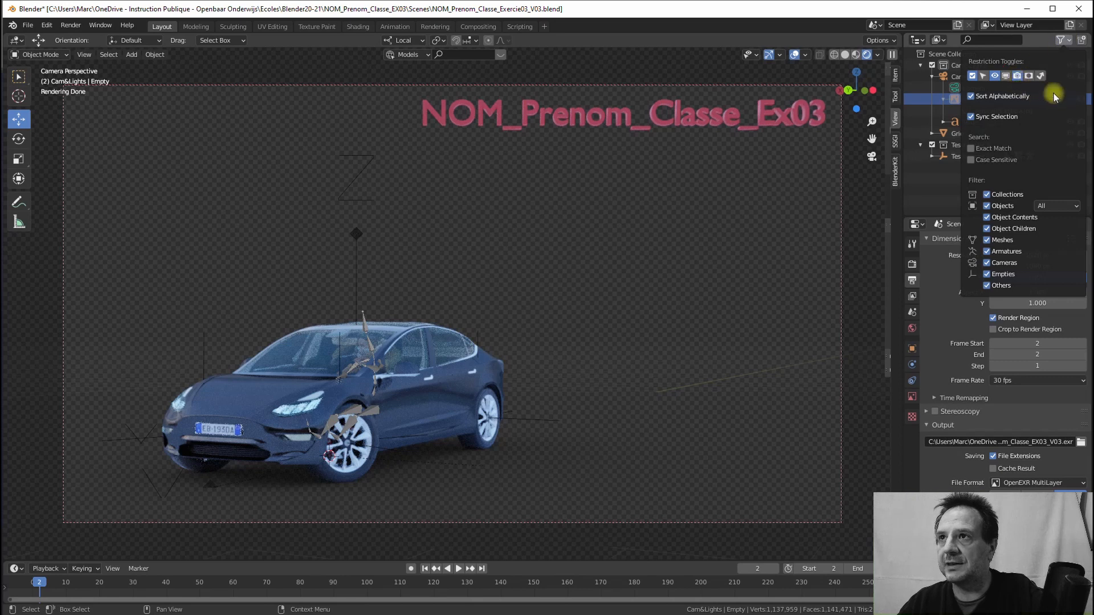
click(1081, 100)
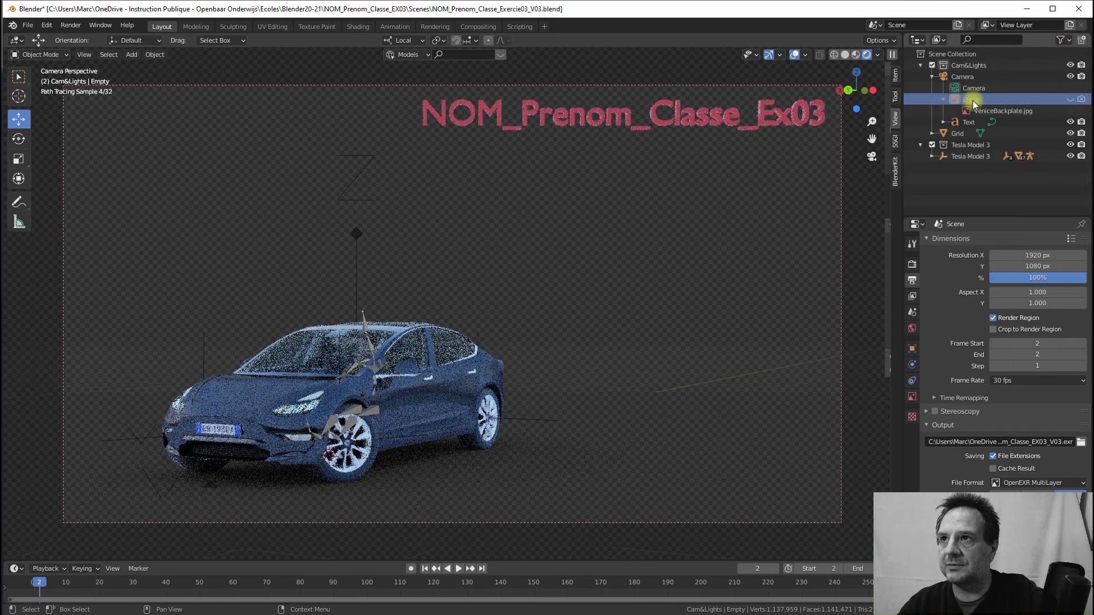
click(997, 113)
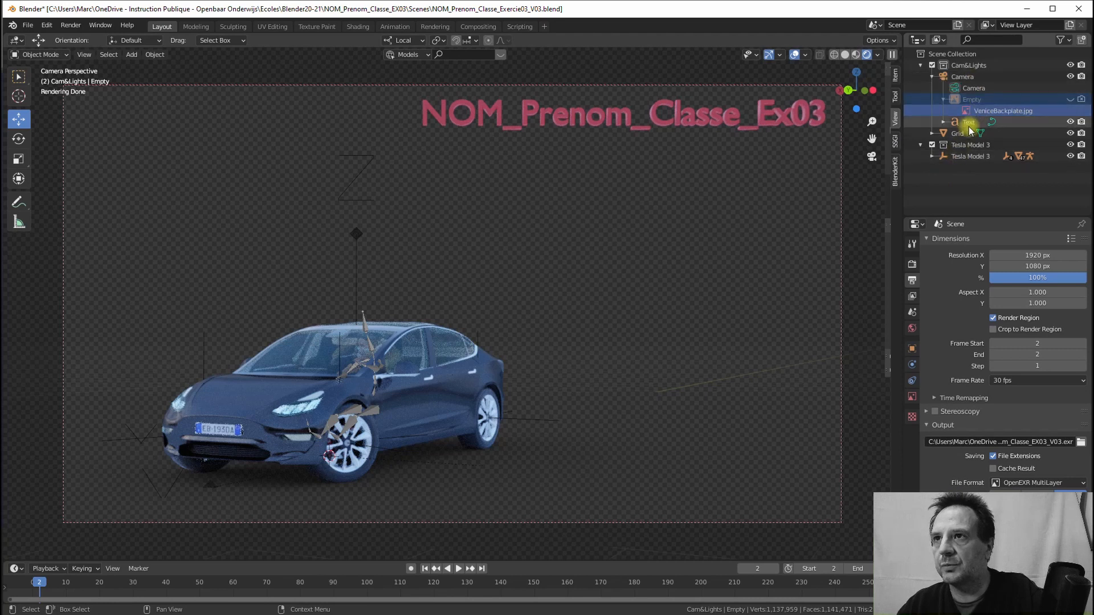
Step: Hide the Armature of the Tesla Model 3 from the viewport and renders
click(933, 156)
click(976, 190)
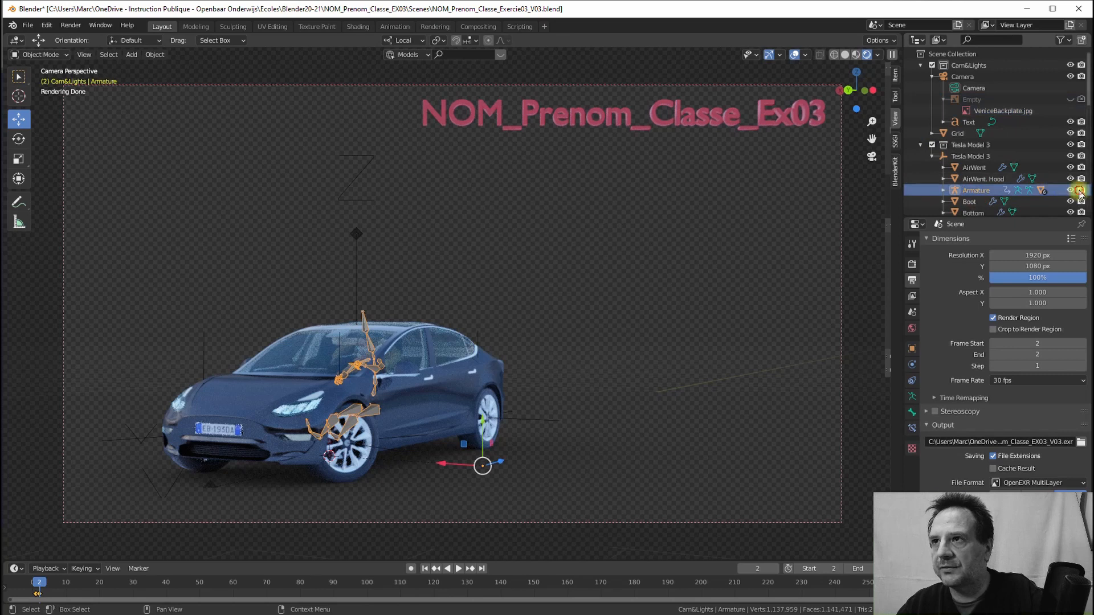
click(1071, 190)
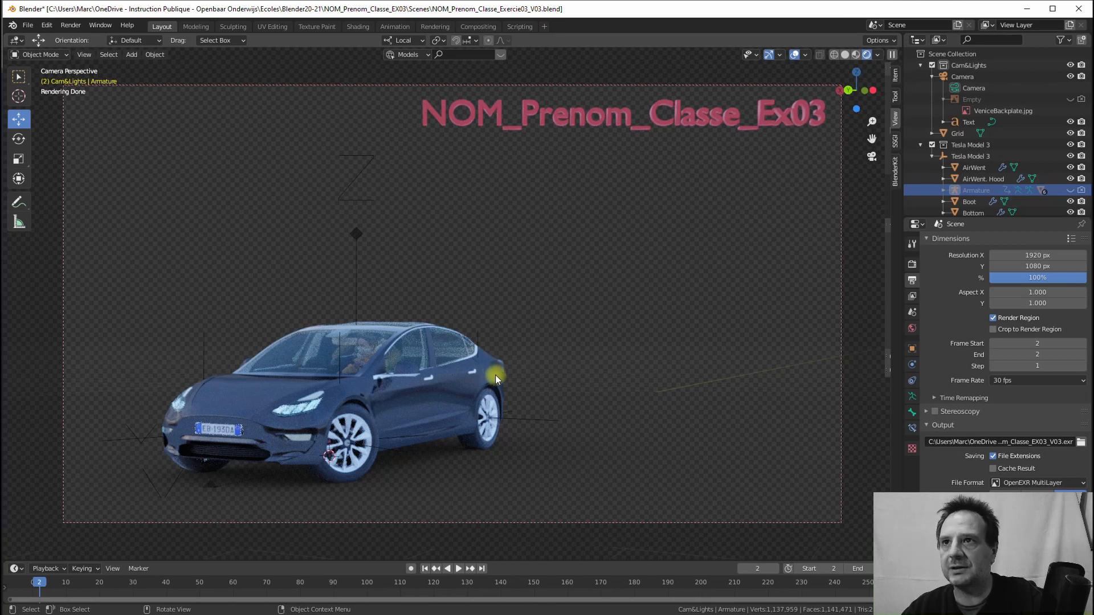
Step: Disable the transparent film background in the render settings
click(911, 264)
scroll(924, 474, down, 10)
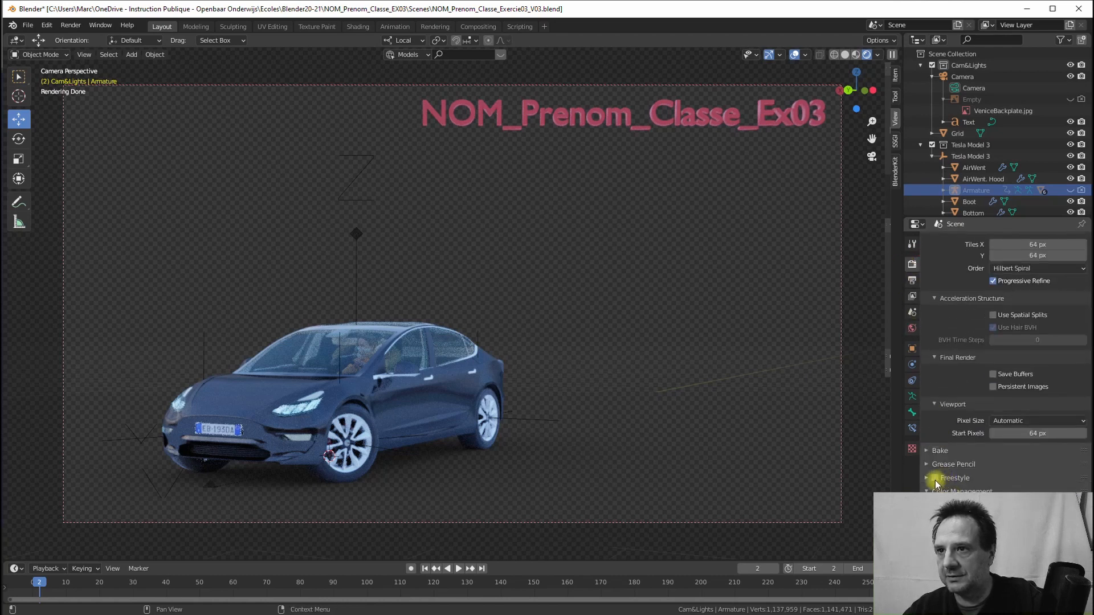
scroll(938, 407, up, 5)
scroll(936, 419, up, 3)
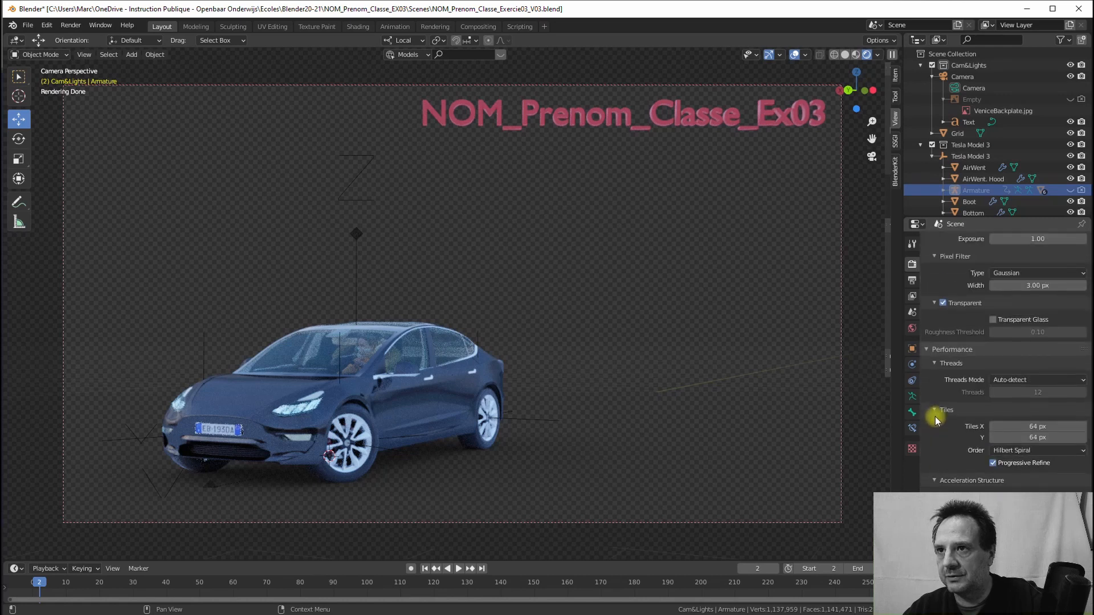
scroll(936, 418, up, 5)
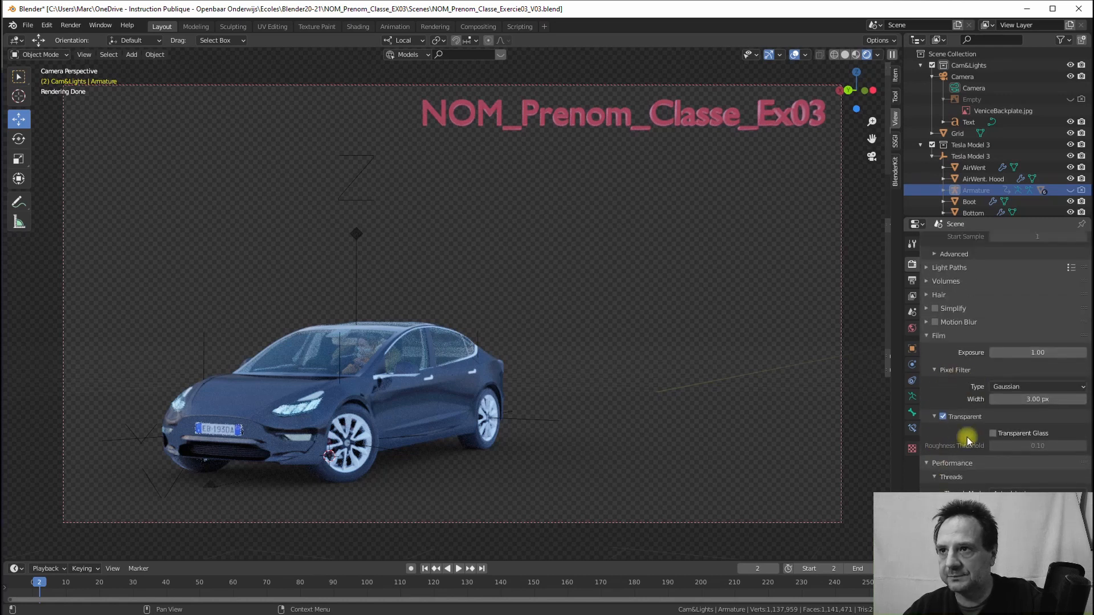
click(943, 416)
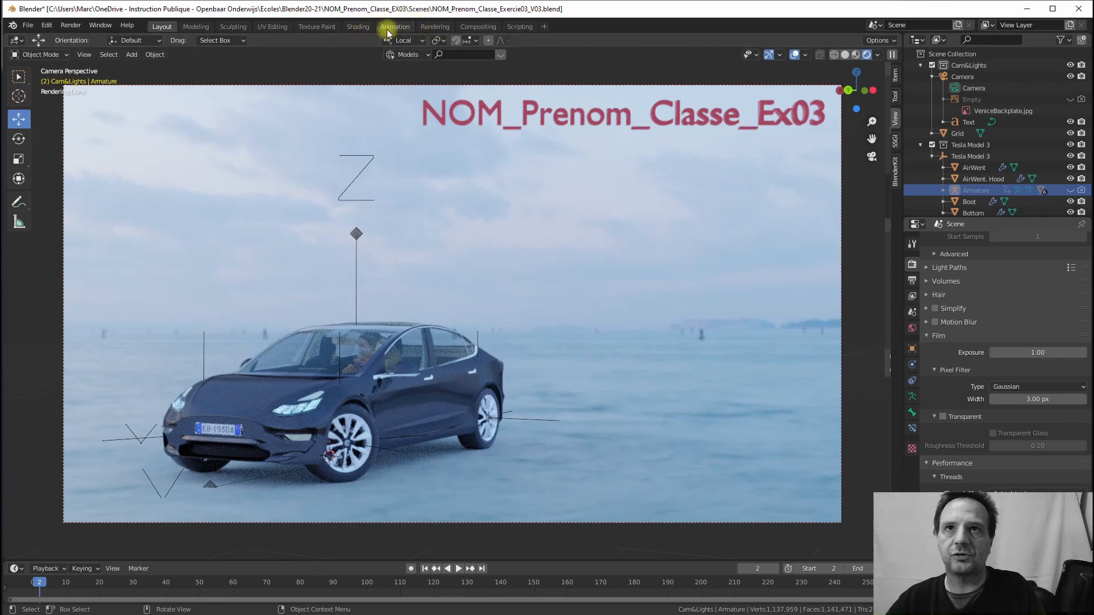
Step: Switch to the Shading workspace and light its viewport preview with the scene world
click(358, 27)
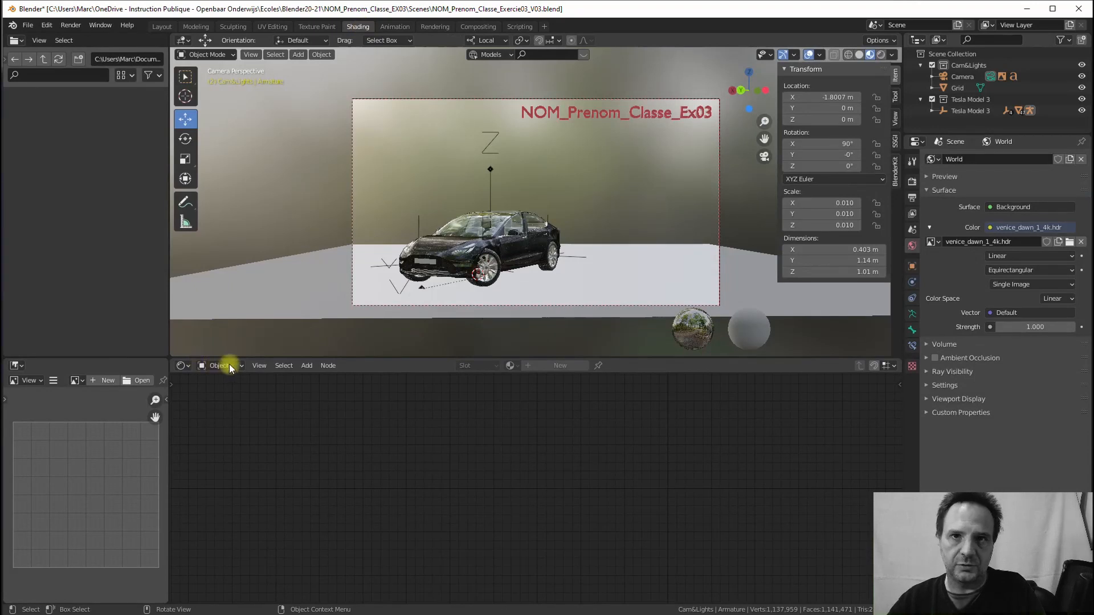
click(892, 56)
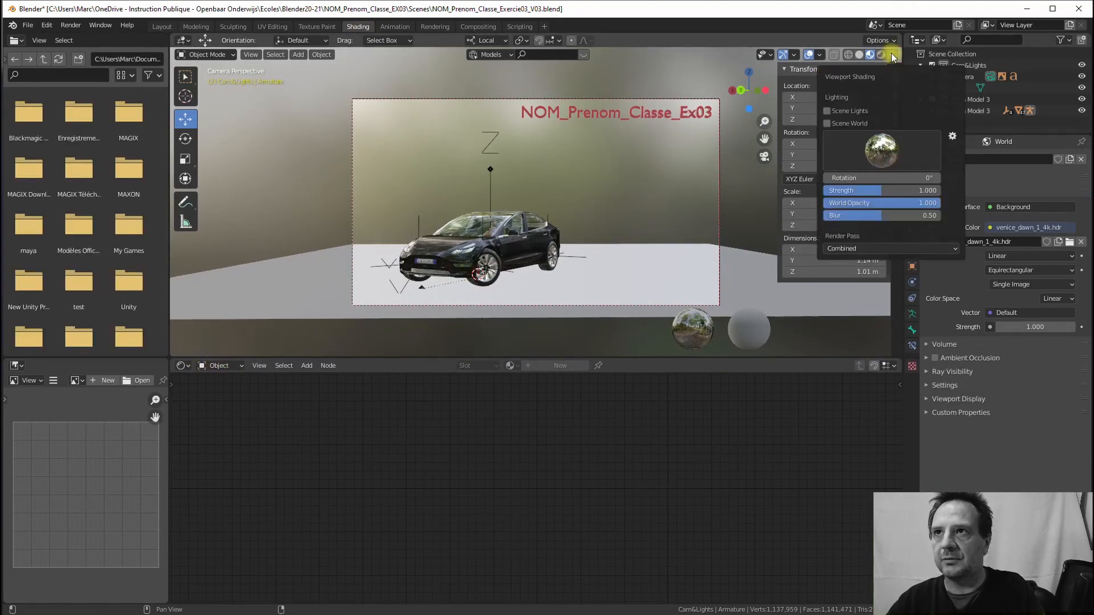
click(827, 124)
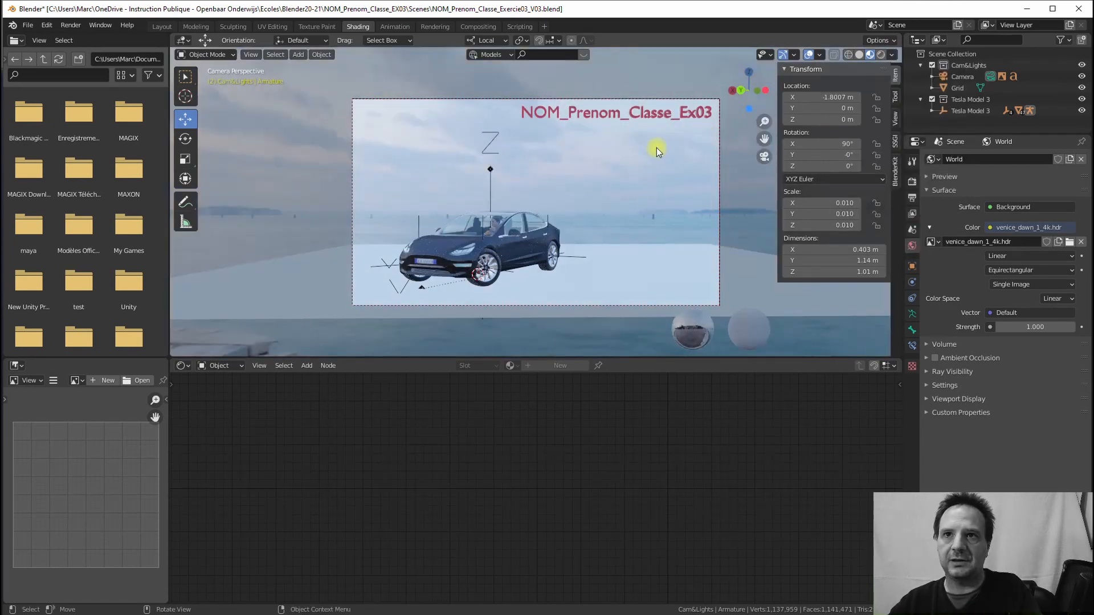
Step: Display the World node tree and space out the Background and venice_dawn_1_4k.hdr nodes
click(219, 366)
click(220, 391)
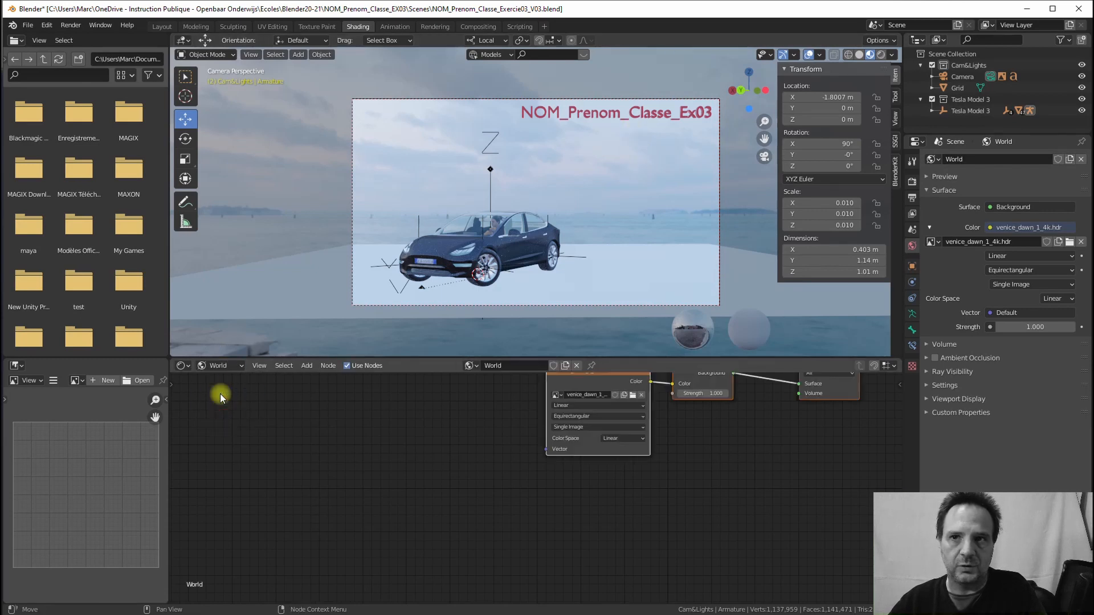
middle_drag(521, 458, 450, 459)
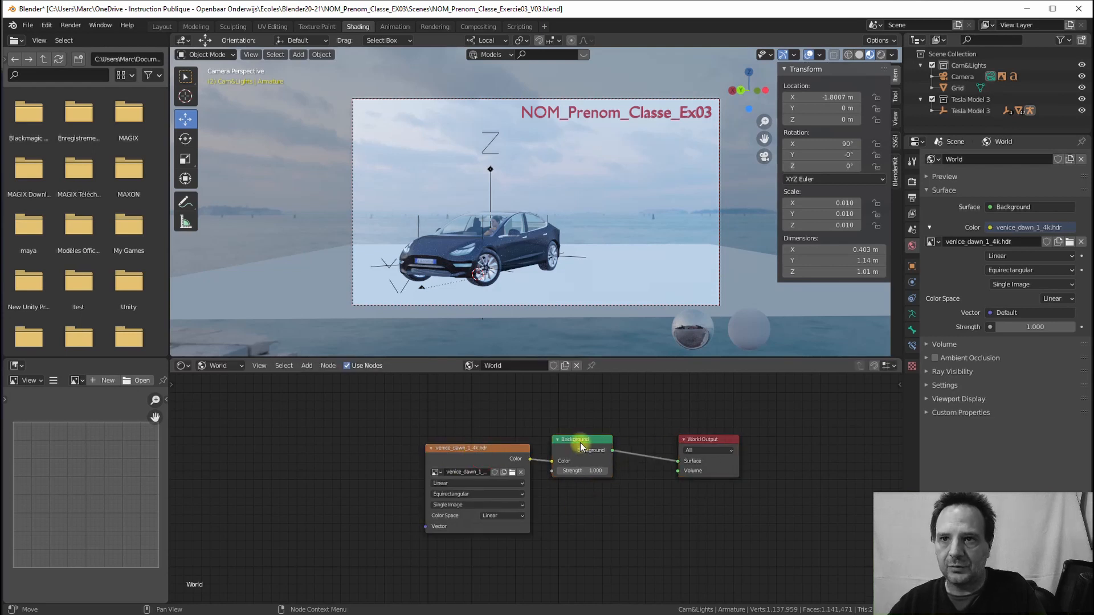
drag(581, 442, 605, 442)
click(472, 449)
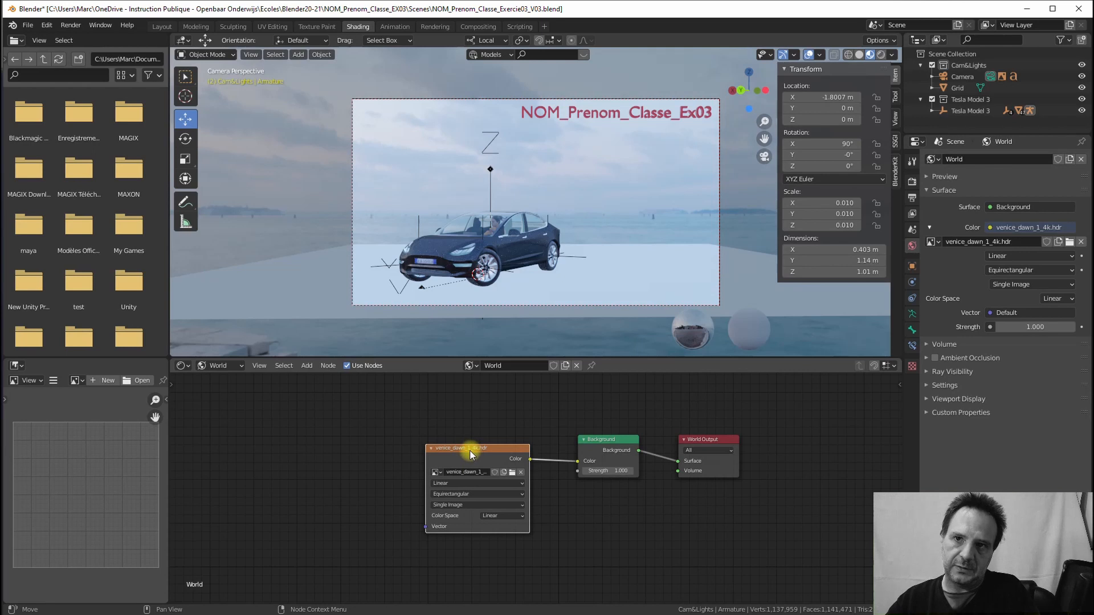
drag(471, 455, 453, 452)
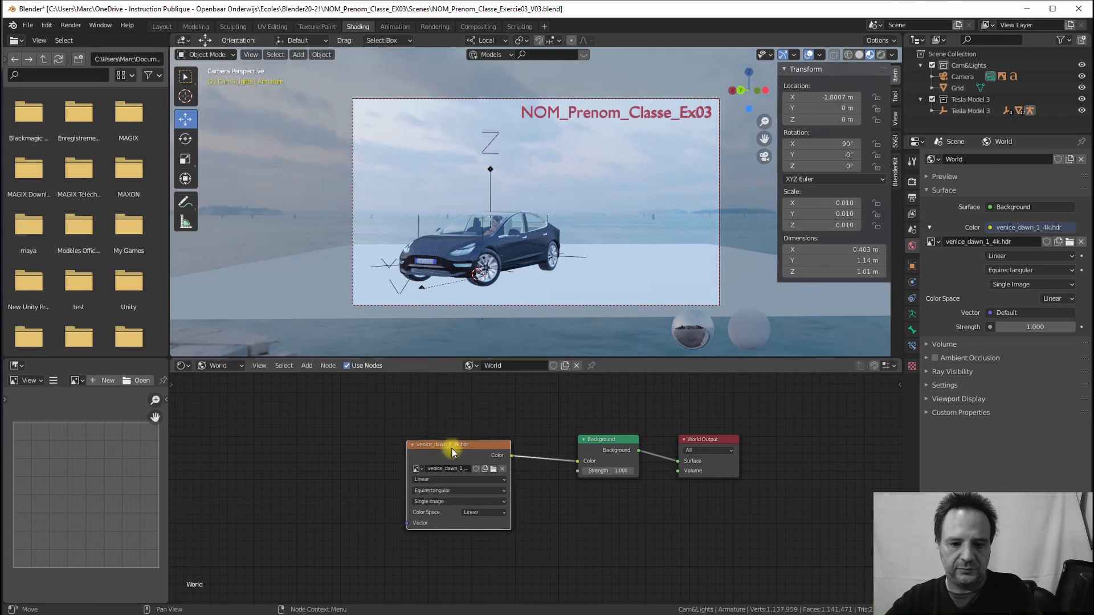
Step: Add Texture Coordinate and Mapping nodes to the HDR environment texture and set the Mapping's Z rotation to 159°
key(ctrl+t)
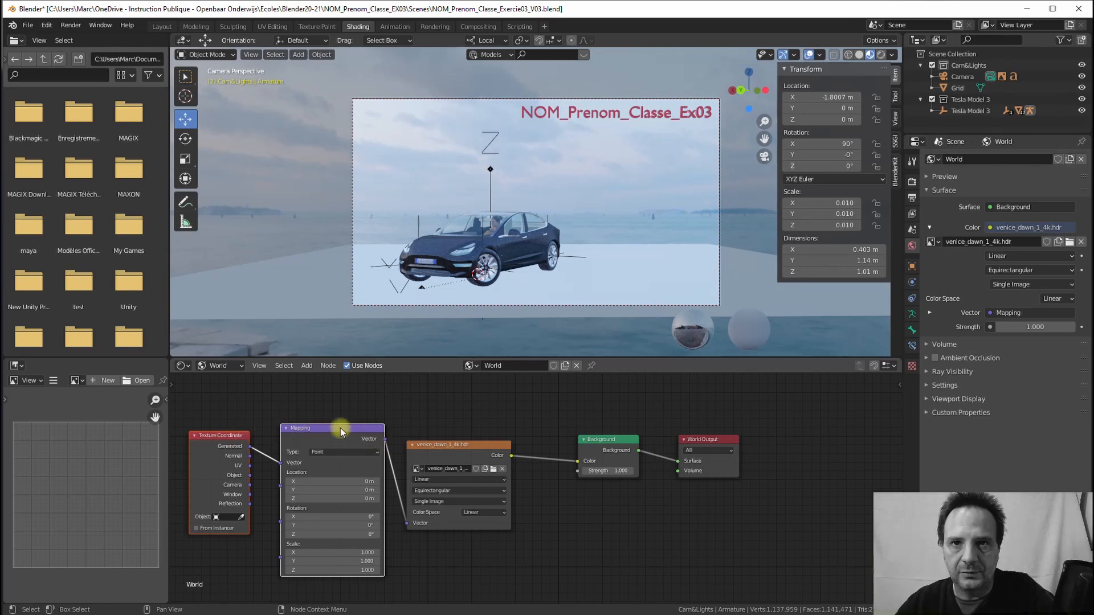
drag(340, 427, 330, 429)
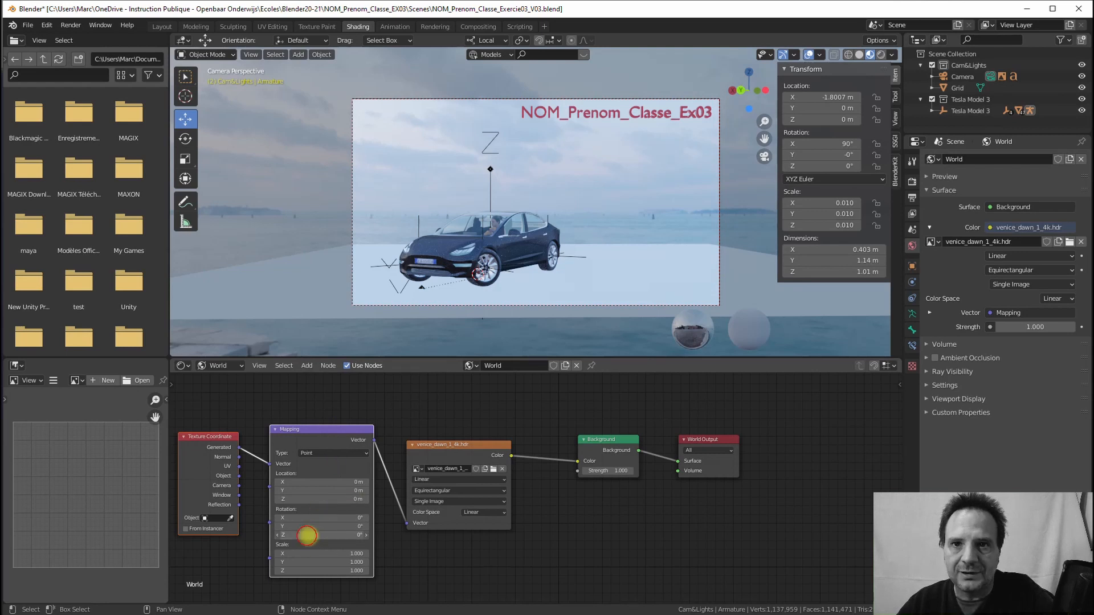
drag(309, 534, 945, 110)
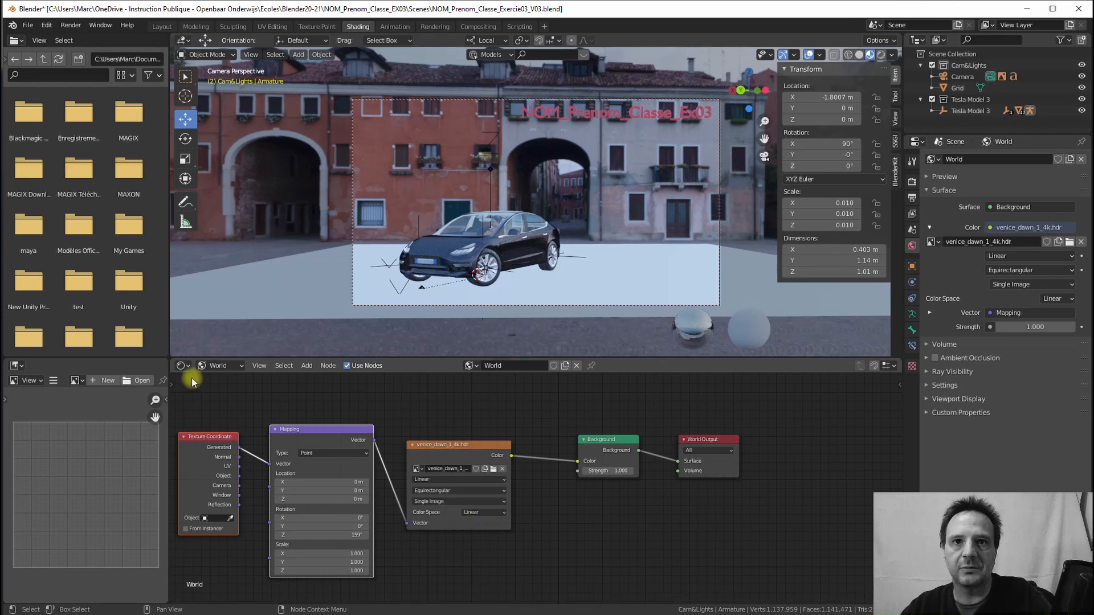
Step: Return to the Layout workspace in solid shading and leave the camera view to see the whole ground plane
click(161, 26)
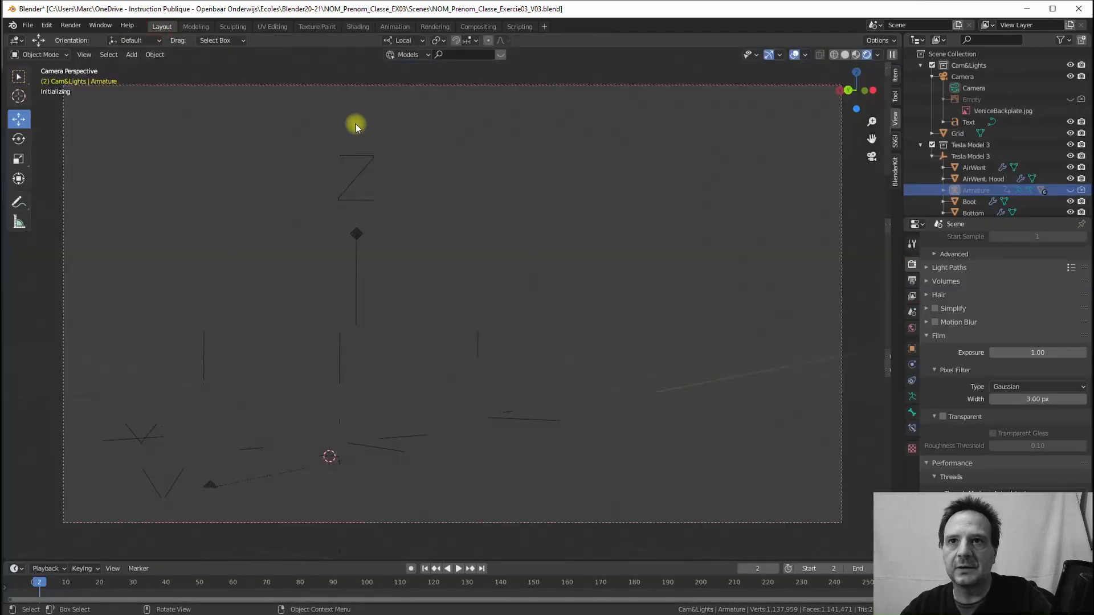
click(846, 54)
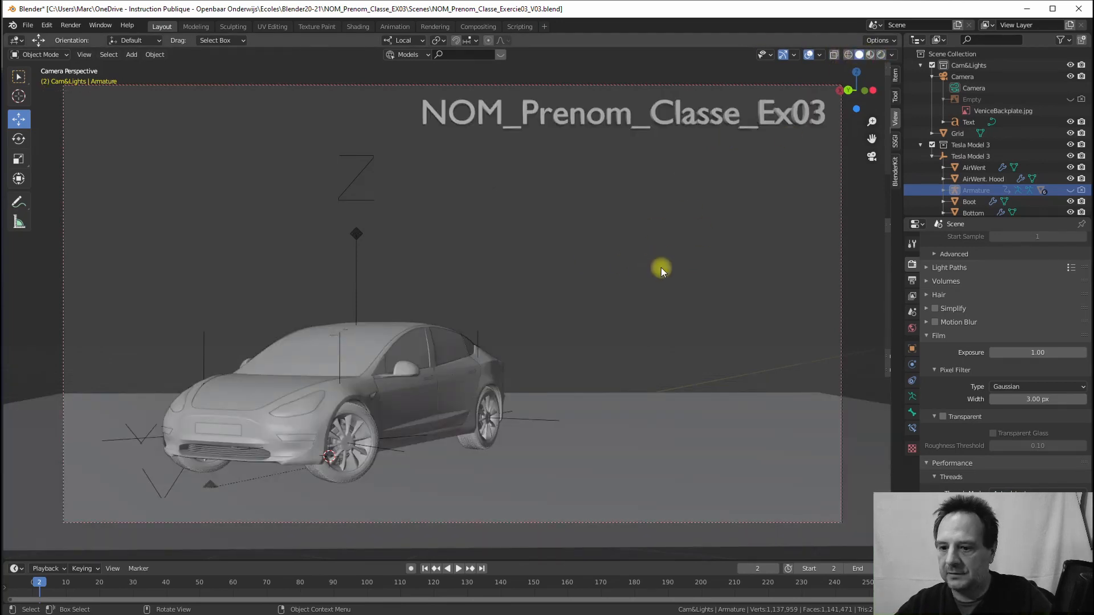
key(KP_0)
shift+middle_drag(614, 315, 685, 351)
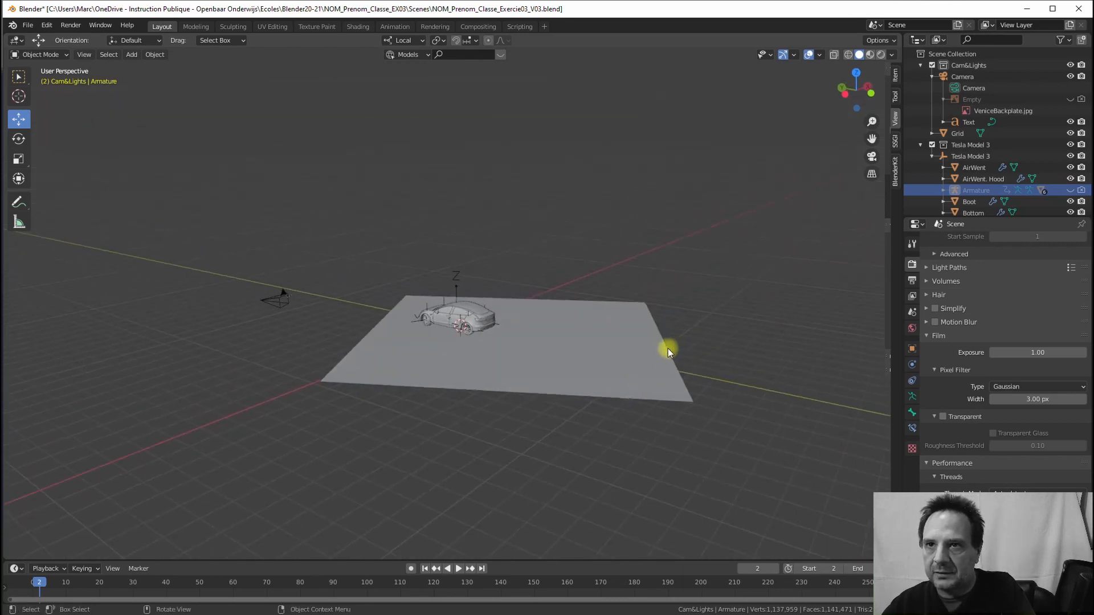
Step: Open the ground Grid in Edit Mode with edge selection active
key(Tab)
click(664, 348)
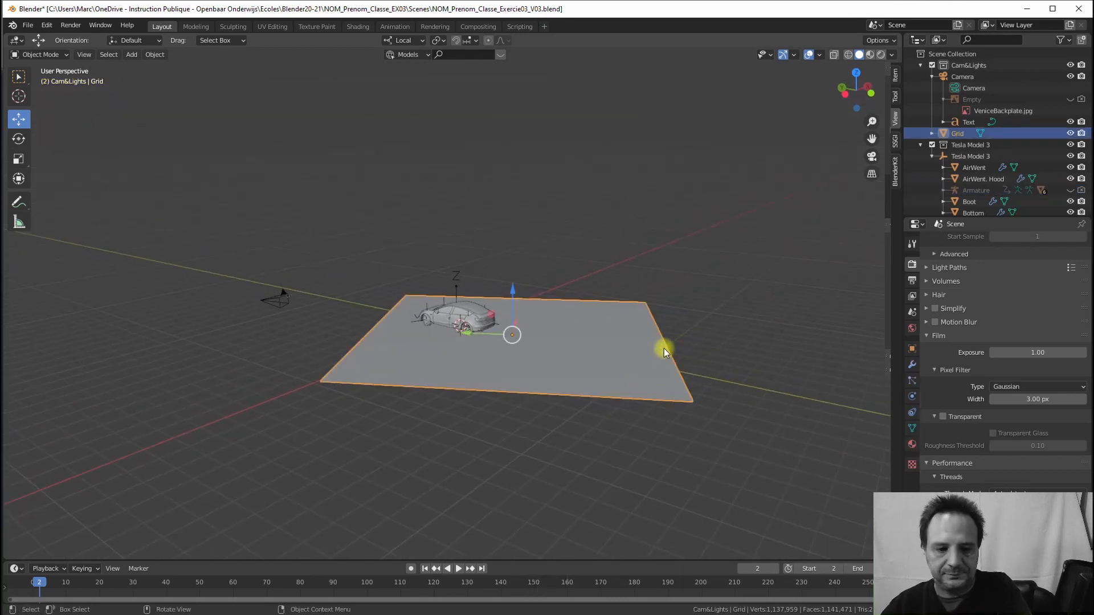
key(Tab)
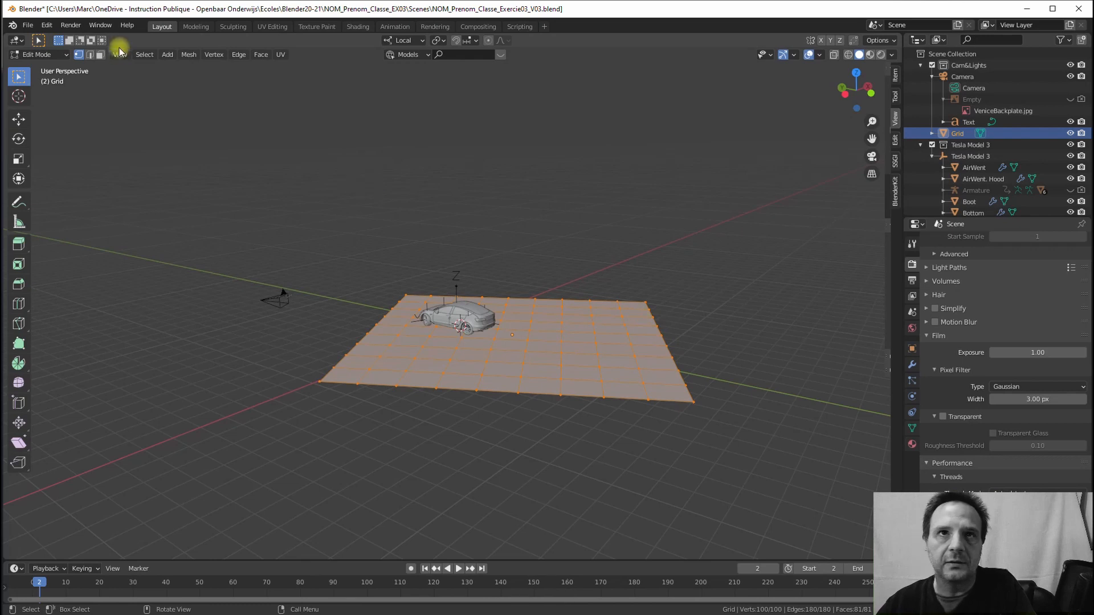
click(90, 55)
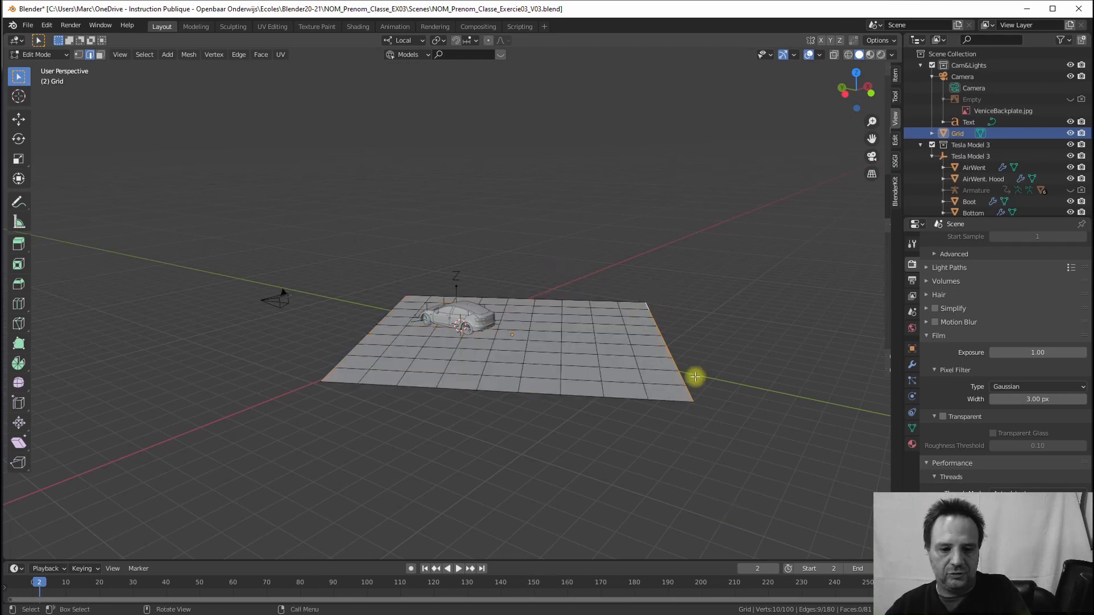
Step: Extrude the Grid's edge row farthest from the camera and raise it along Z into a vertical back wall
key(e)
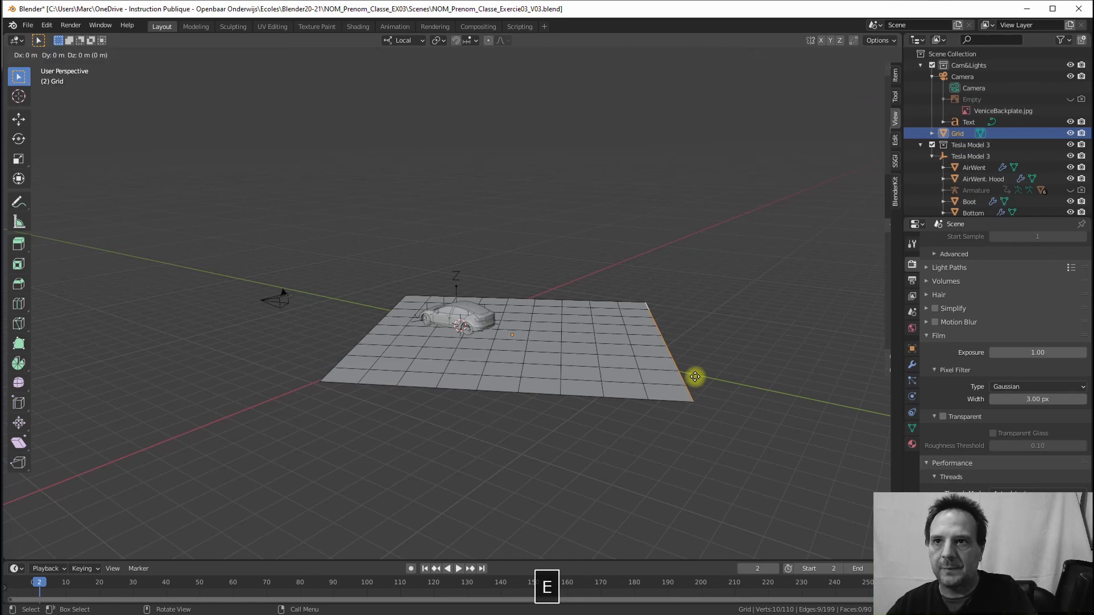
click(695, 377)
click(20, 120)
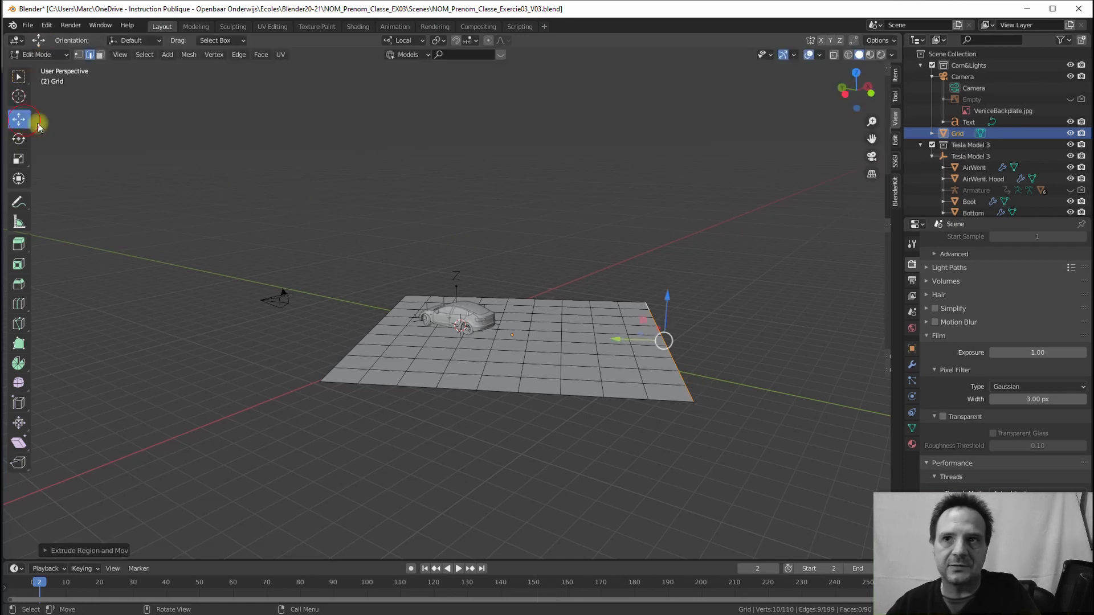
drag(667, 295, 672, 162)
Step: Bevel the edge row where the ground meets the vertical wall with a 0.165 m width and 6 segments
mouse_move(656, 223)
middle_down()
mouse_move(694, 220)
mouse_move(643, 233)
middle_up()
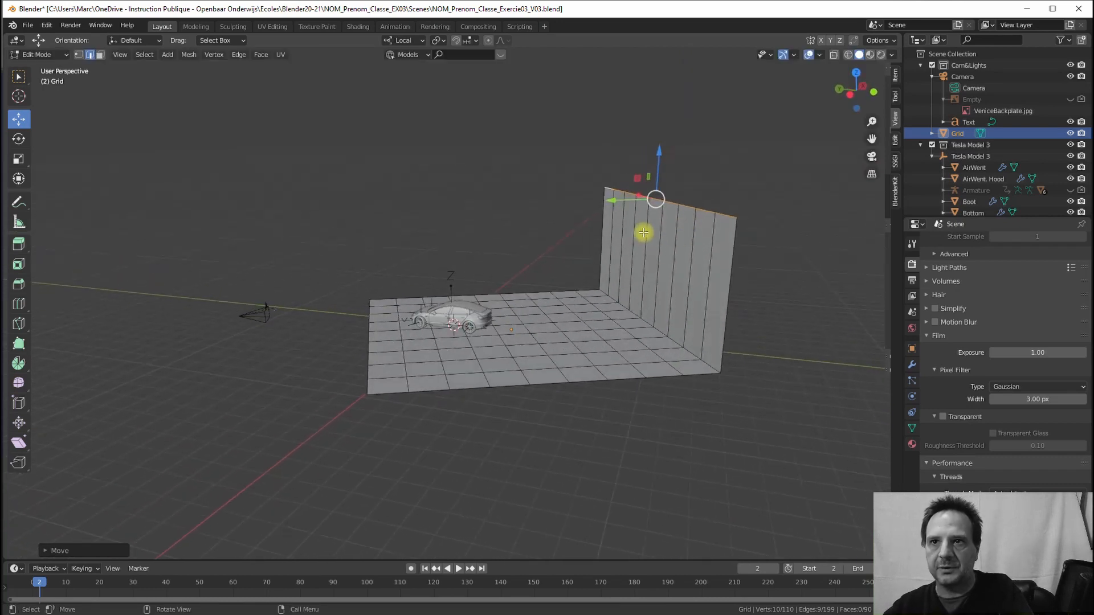
alt+click(603, 291)
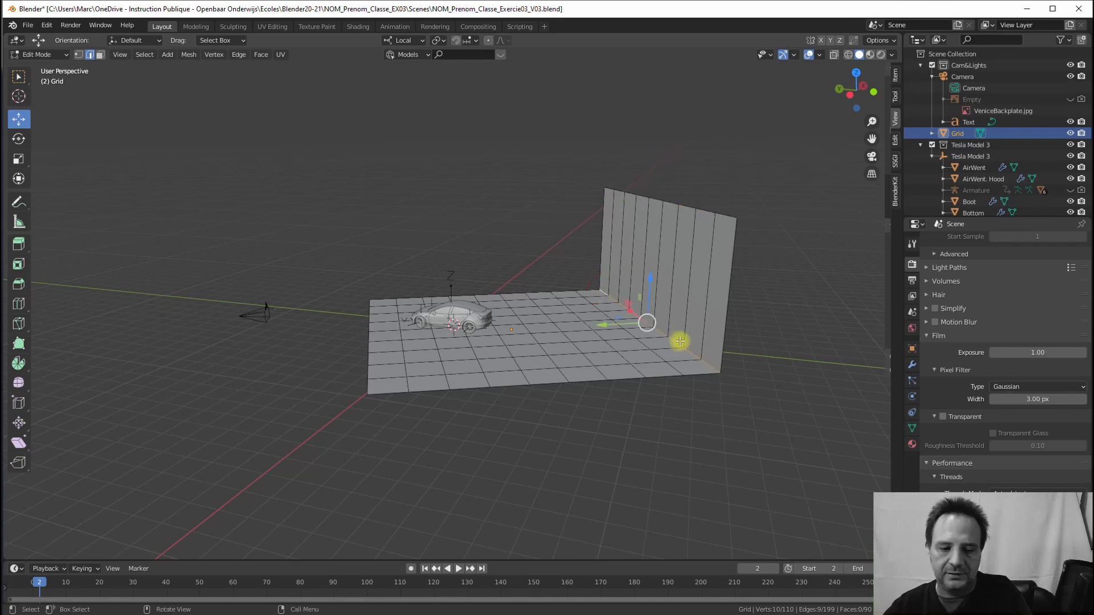
key(ctrl+b)
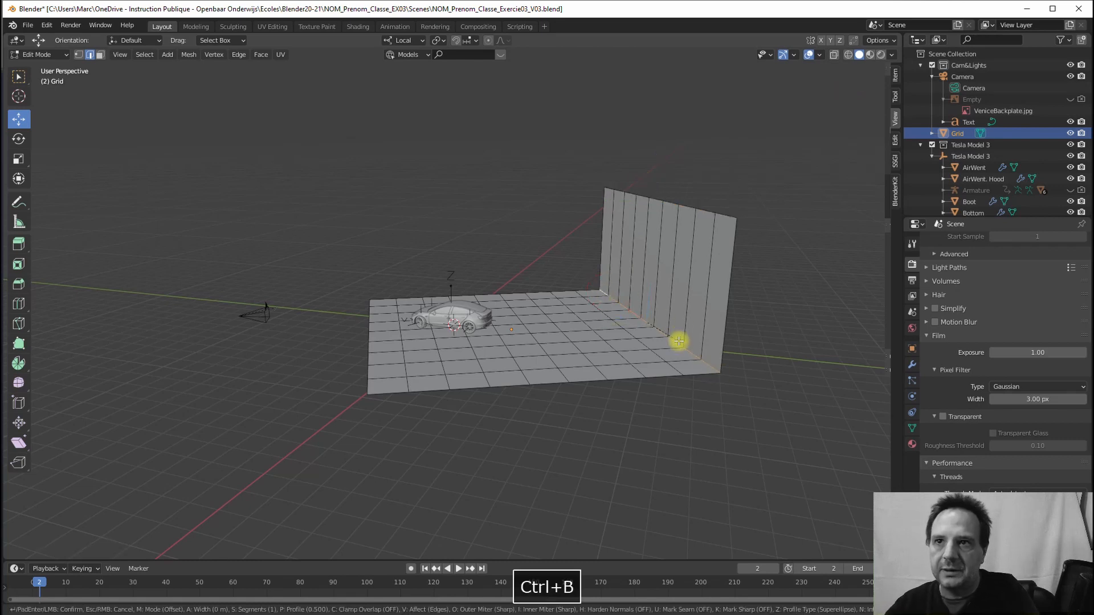
click(708, 322)
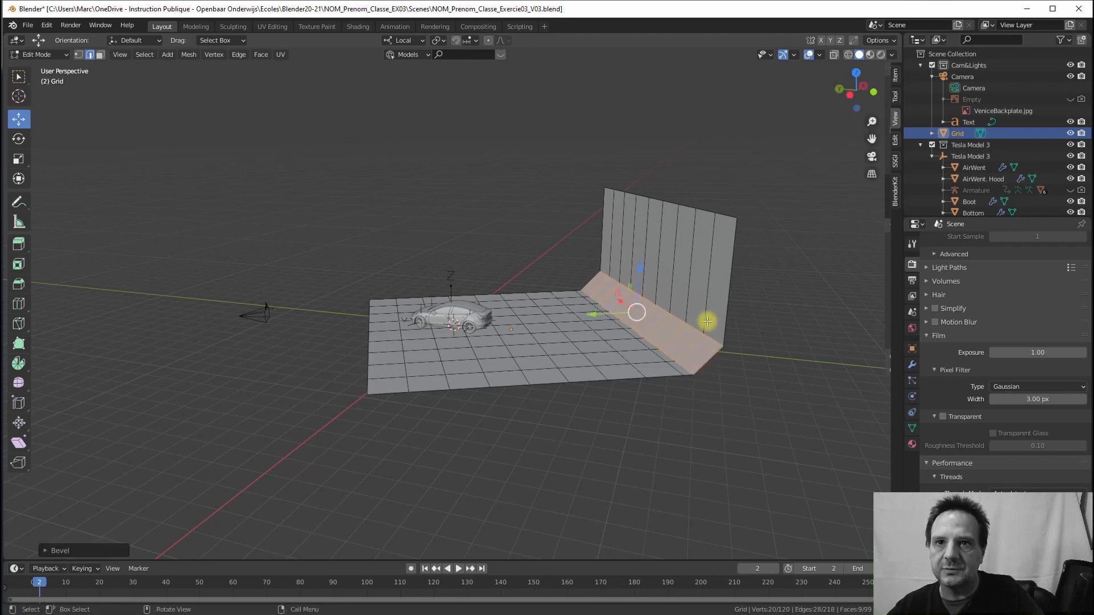
click(45, 550)
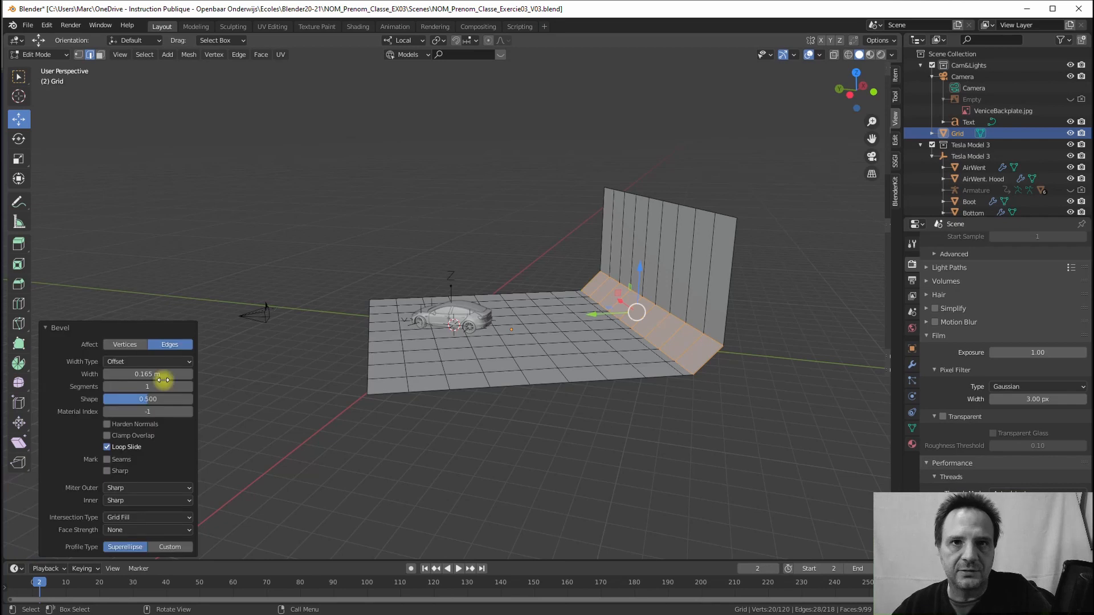
click(139, 386)
text(6)
key(Return)
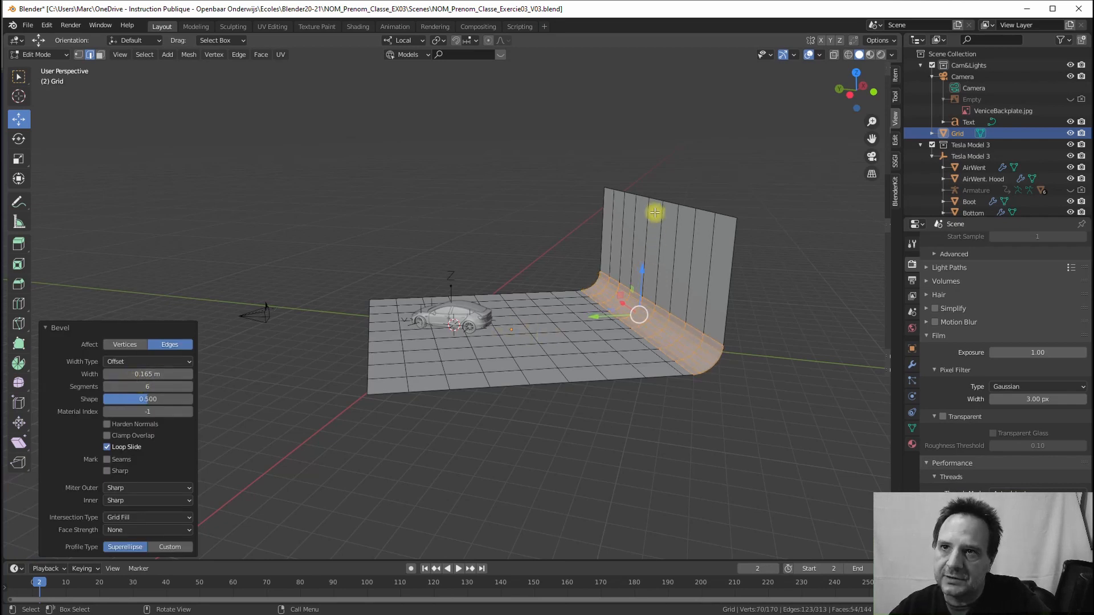
Step: Raise the edge loop along the upper end of the curved bevel by about 0.464 m on Z, judging it through the camera
middle_drag(564, 327, 676, 313)
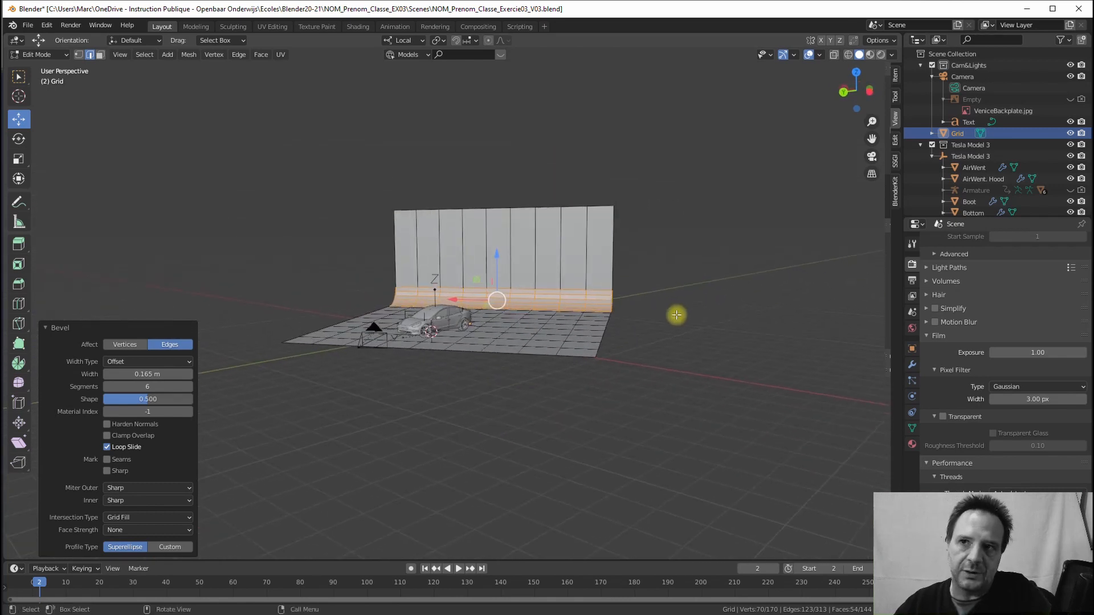
key(KP_0)
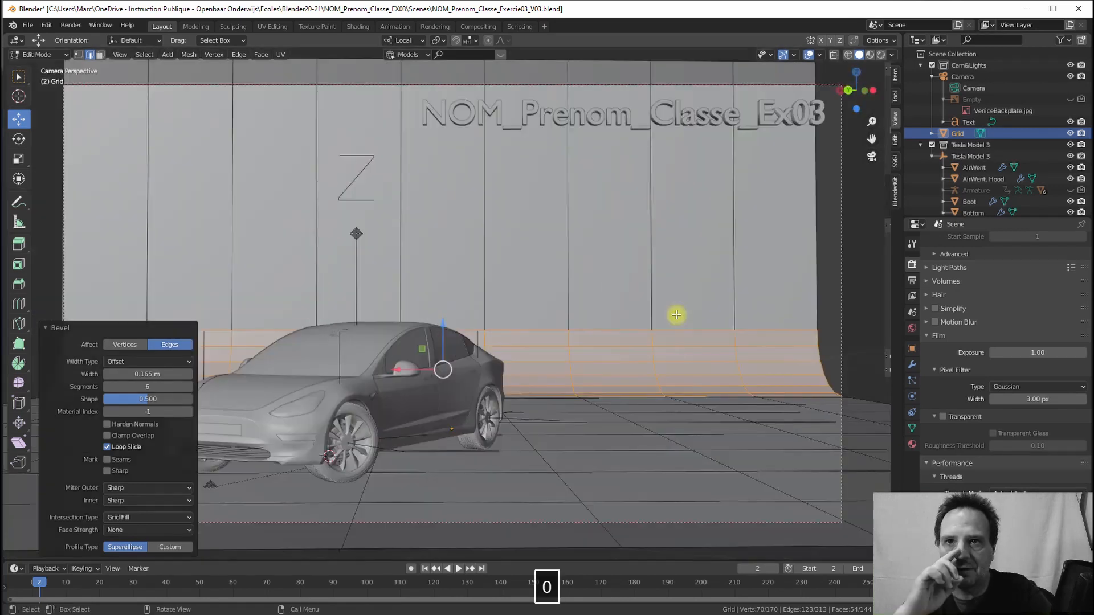
alt+click(515, 329)
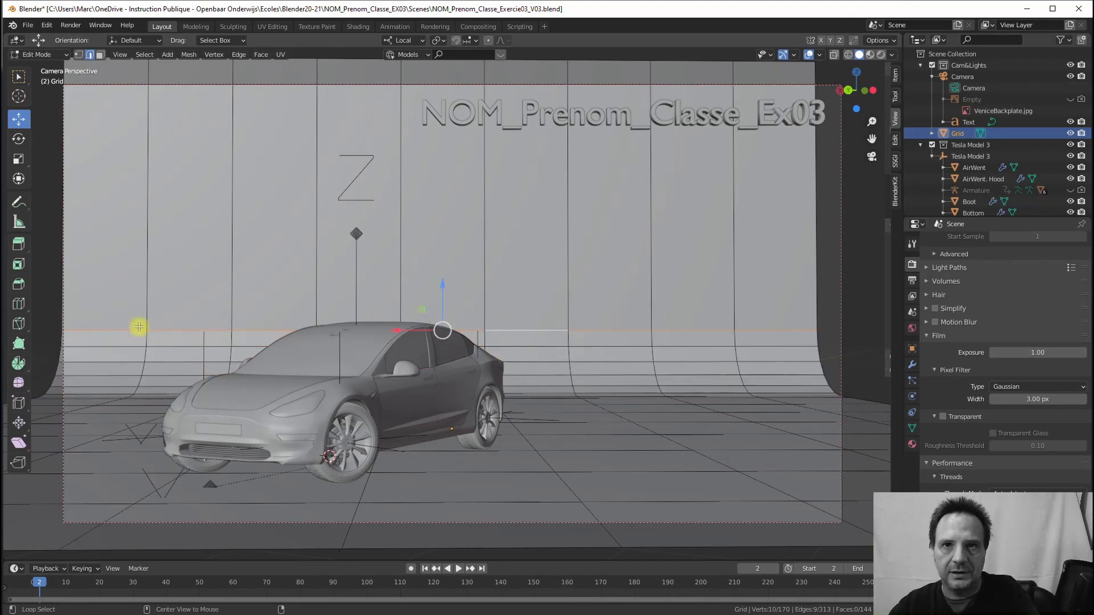
drag(439, 294, 452, 262)
scroll(478, 311, down, 1)
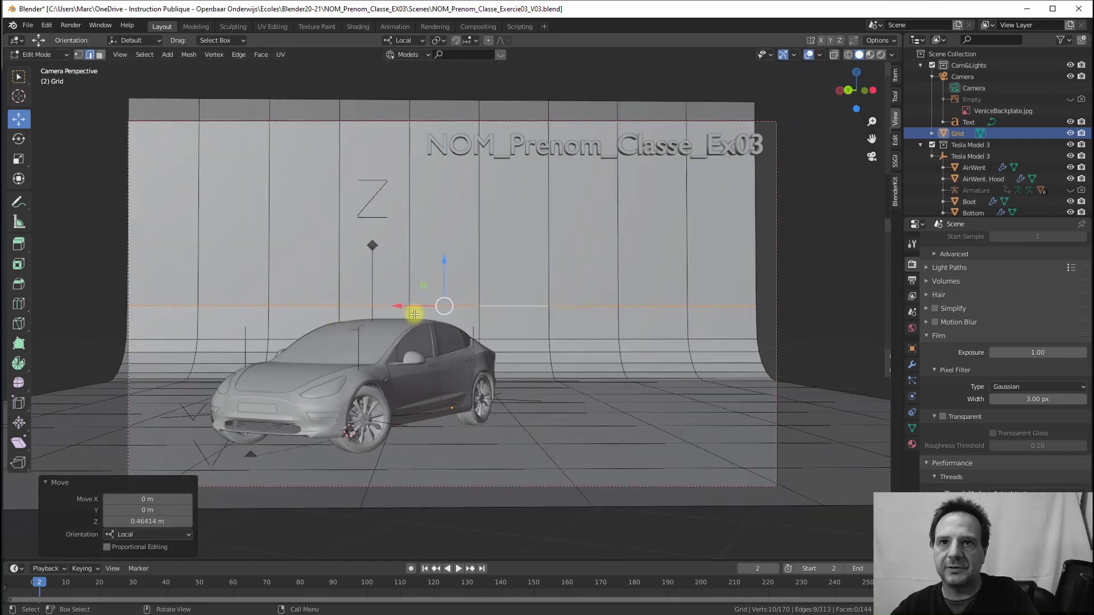
scroll(412, 322, up, 1)
scroll(411, 322, down, 1)
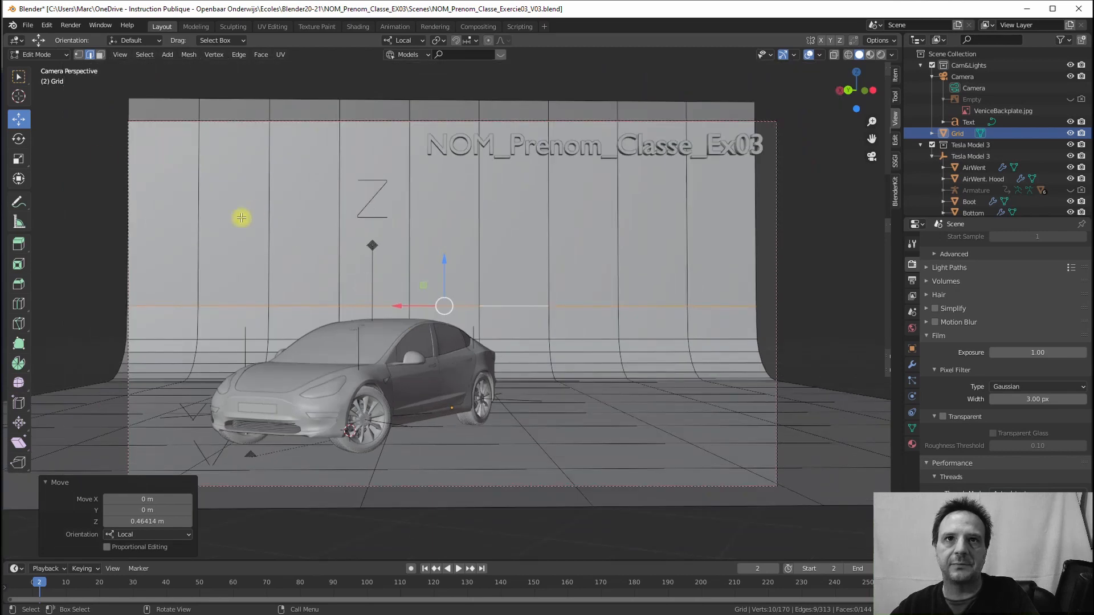
Step: Delete the tall upper wall faces in face selection mode, keeping the curved lower part of the backdrop
click(101, 55)
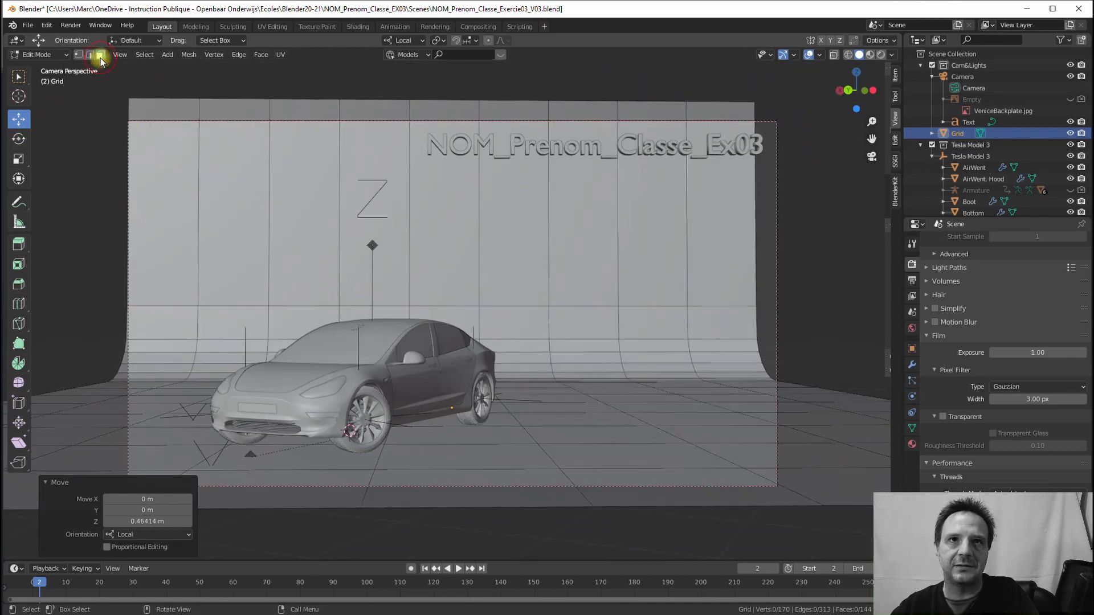
drag(99, 186, 820, 258)
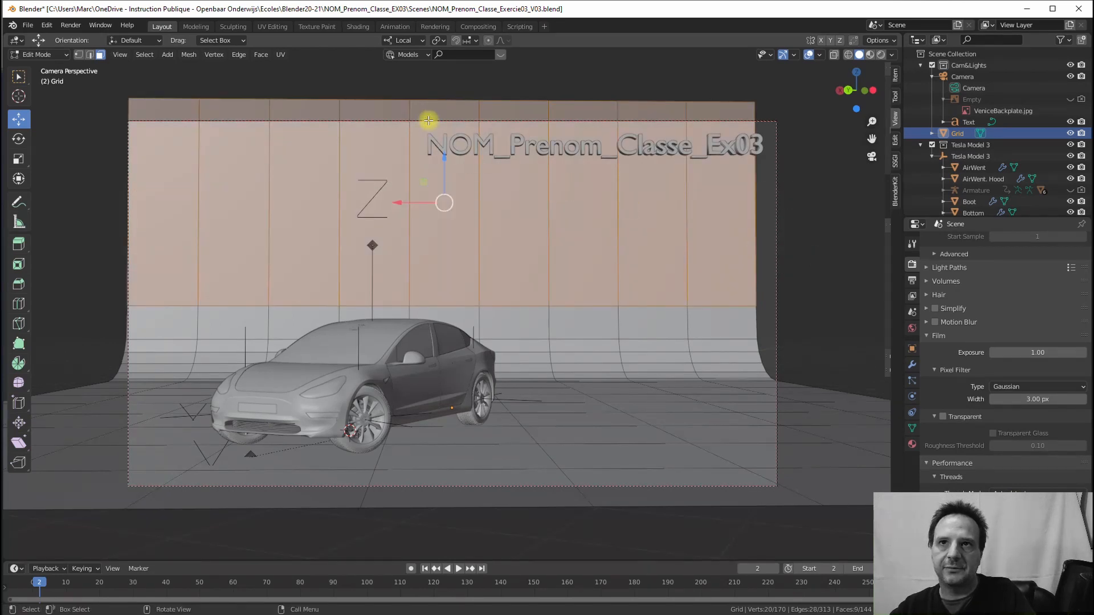
key(Delete)
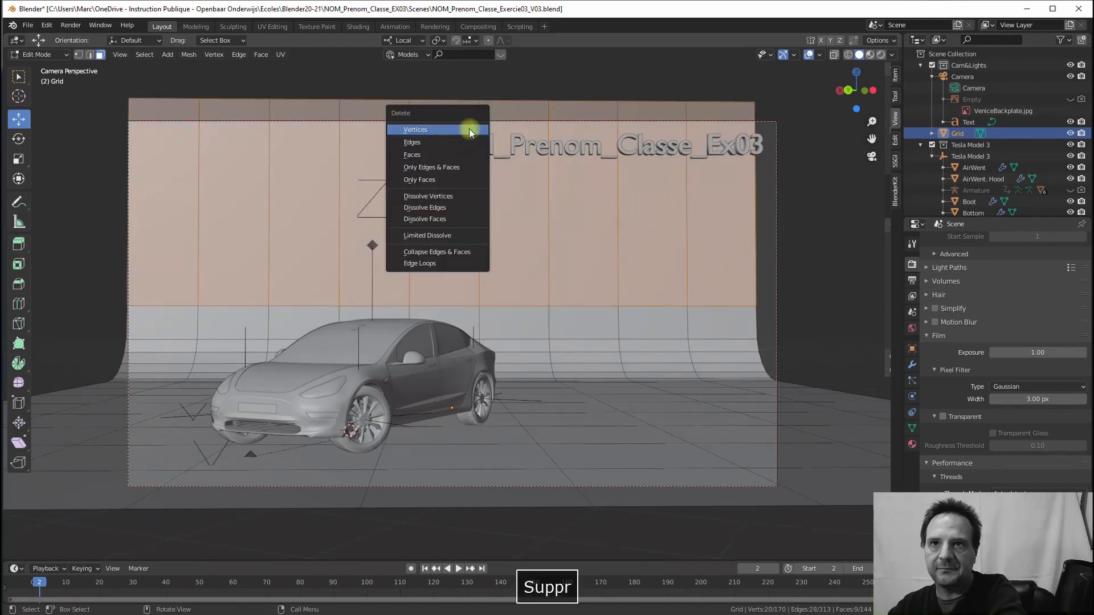
click(412, 154)
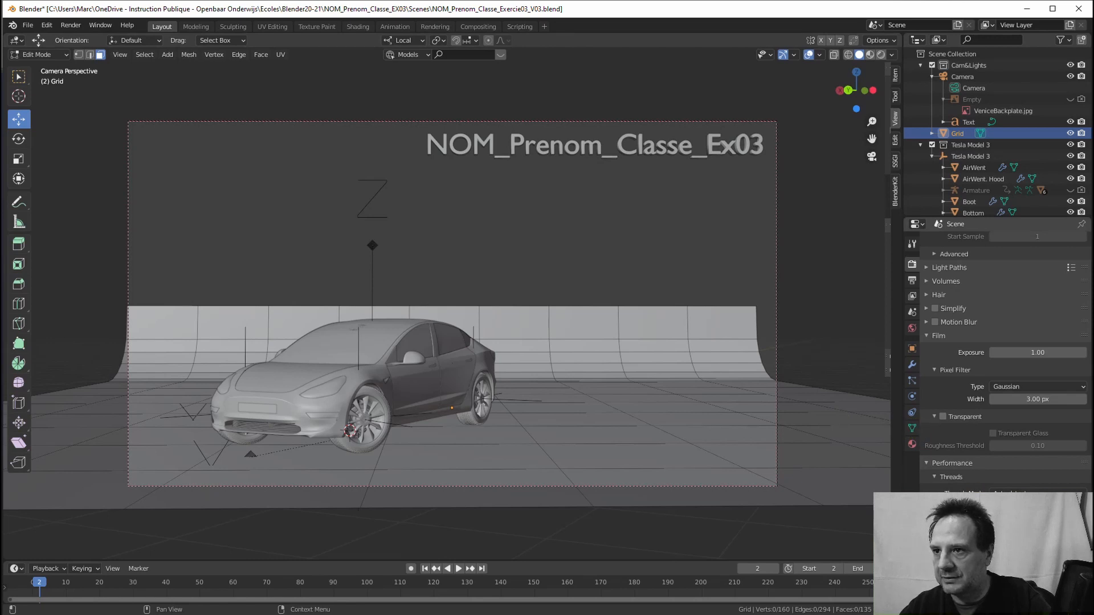
Step: Review which data and light passes are enabled for the view layer
click(911, 296)
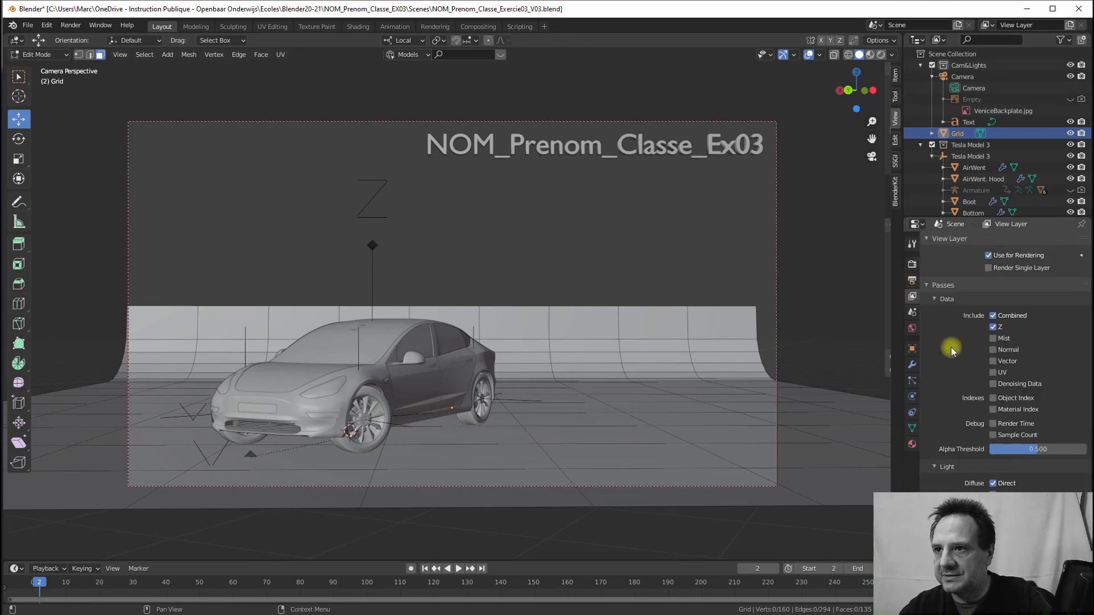
scroll(1008, 476, down, 6)
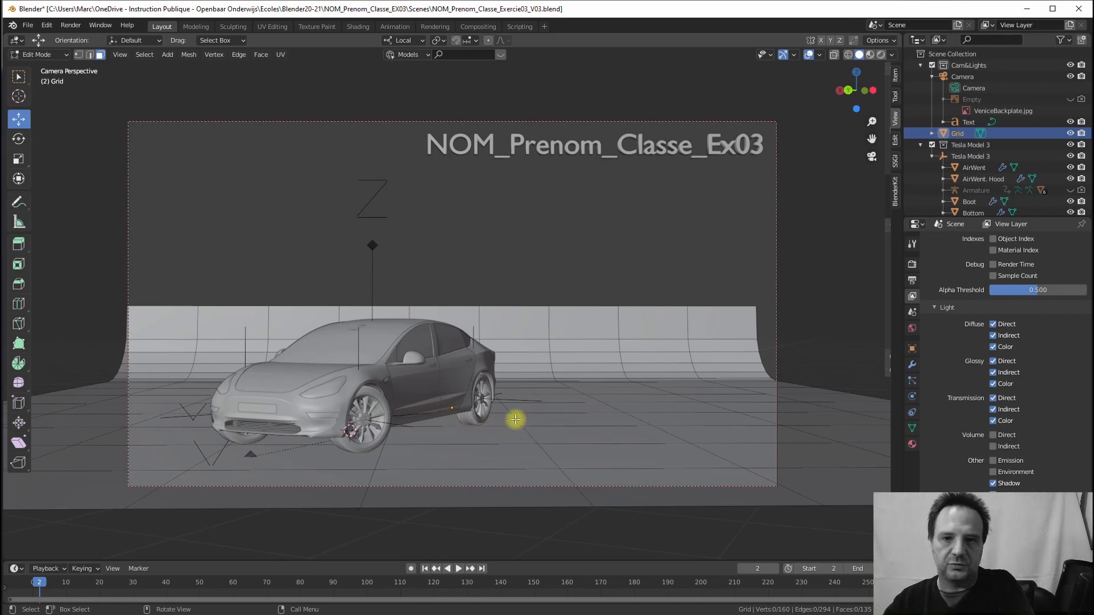
Step: Scale the Grid by 1.133 along its local X axis in Object Mode and shade it smooth
key(Tab)
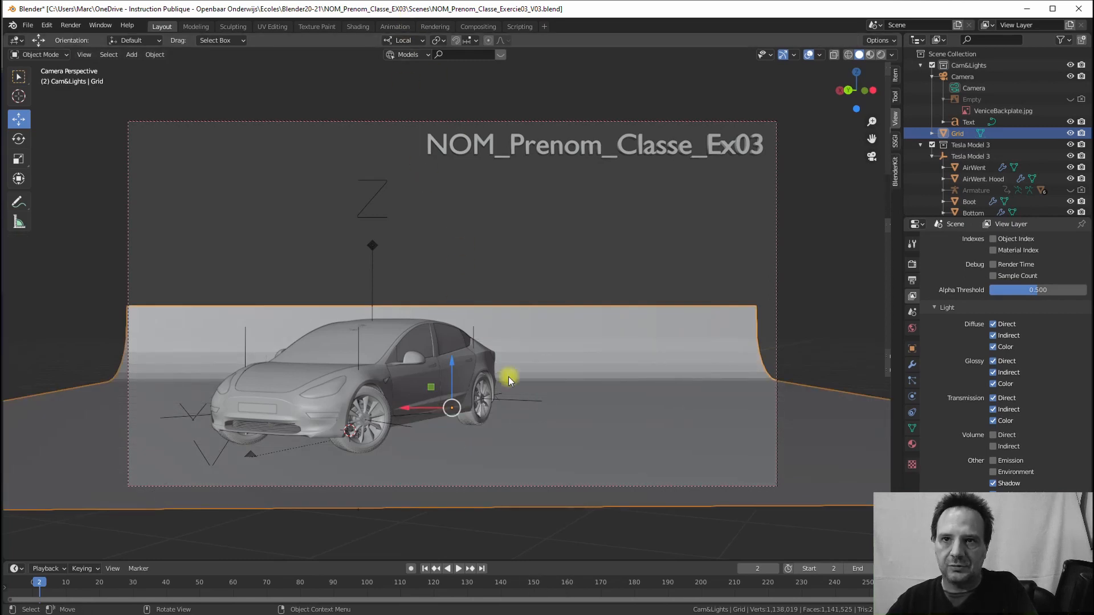
key(s)
key(x)
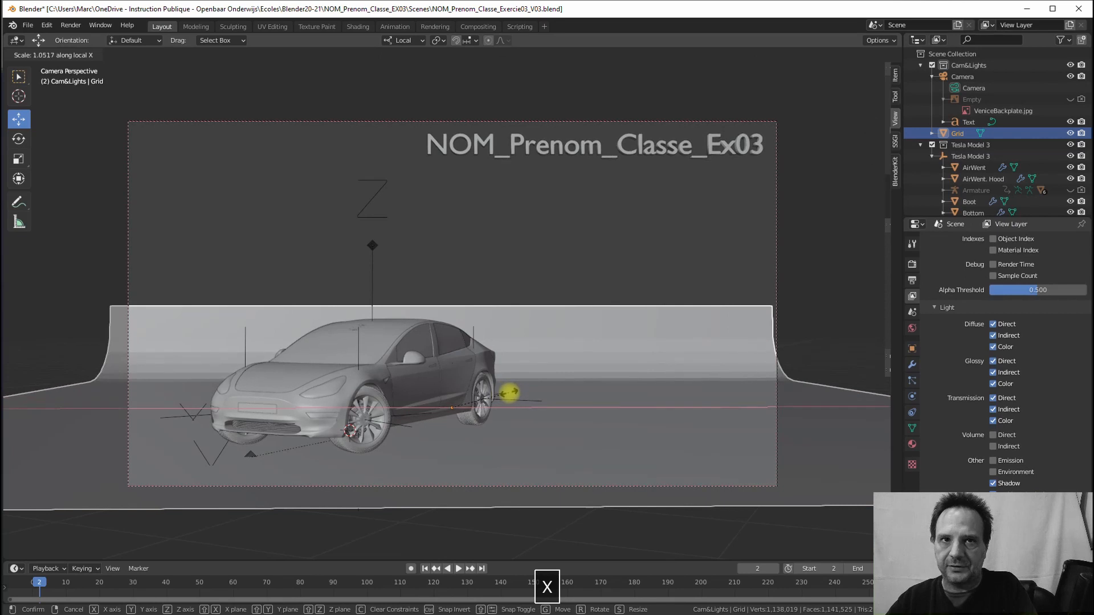
click(513, 391)
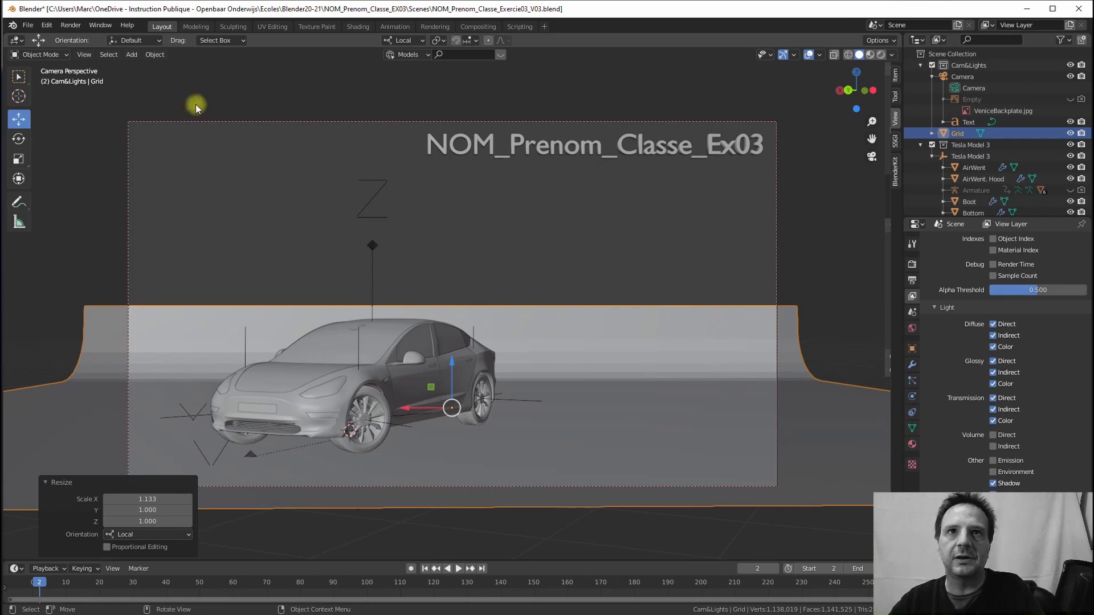
click(154, 54)
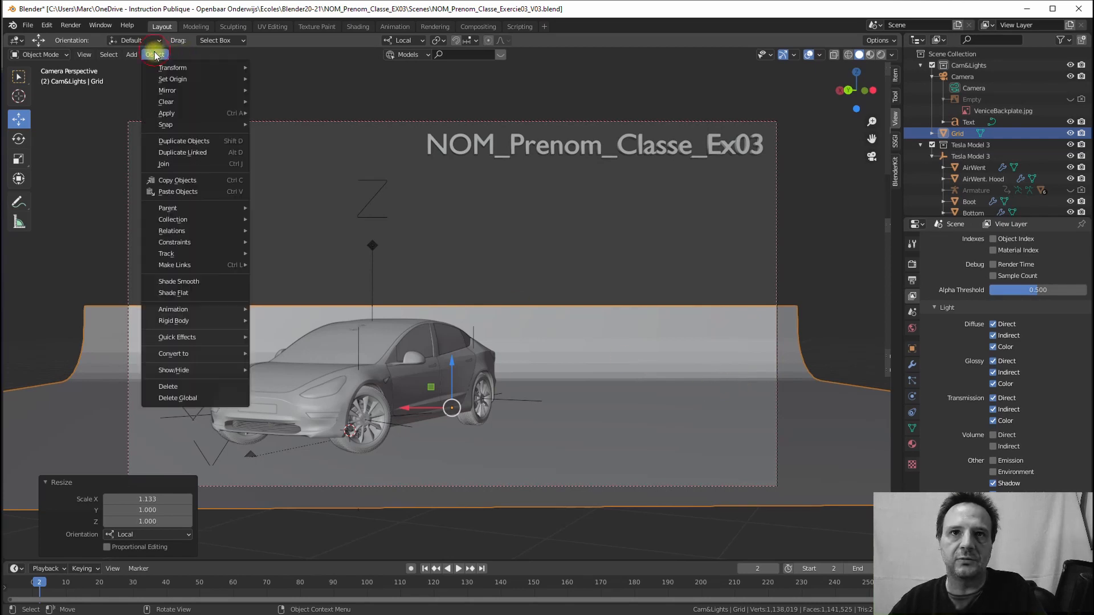
click(177, 283)
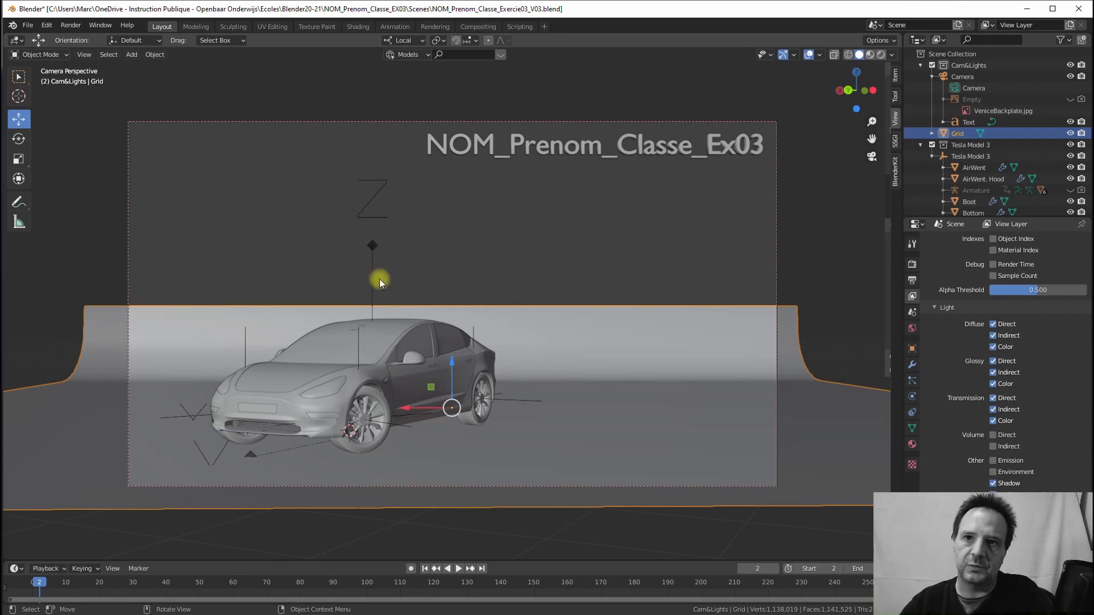
Step: Examine the Cycles sampling and denoising settings and the output resolution, frame range and file format
click(911, 263)
scroll(923, 293, up, 8)
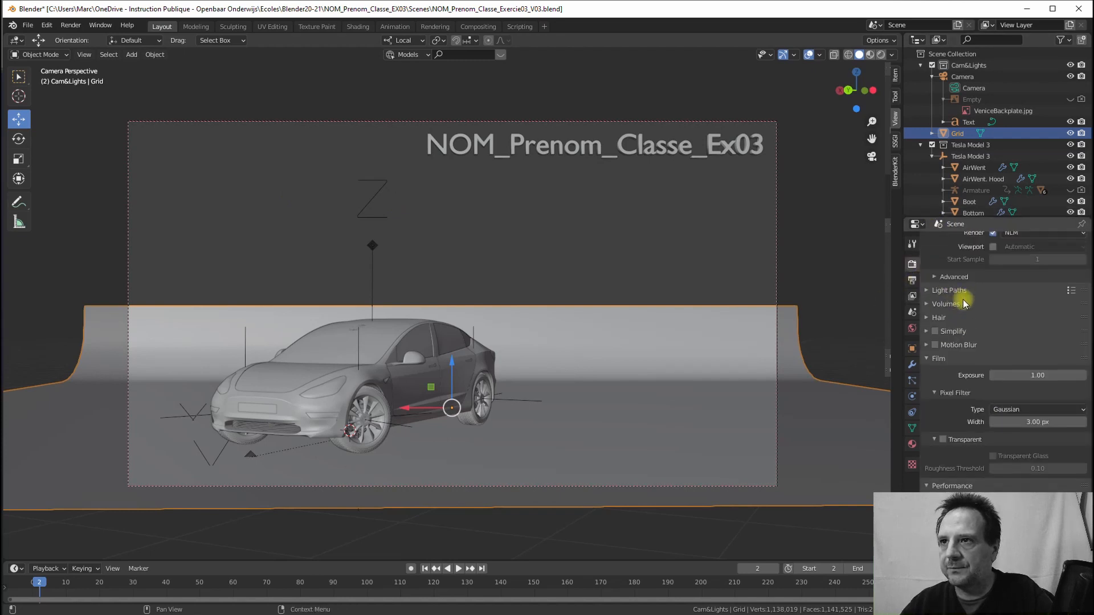
click(911, 280)
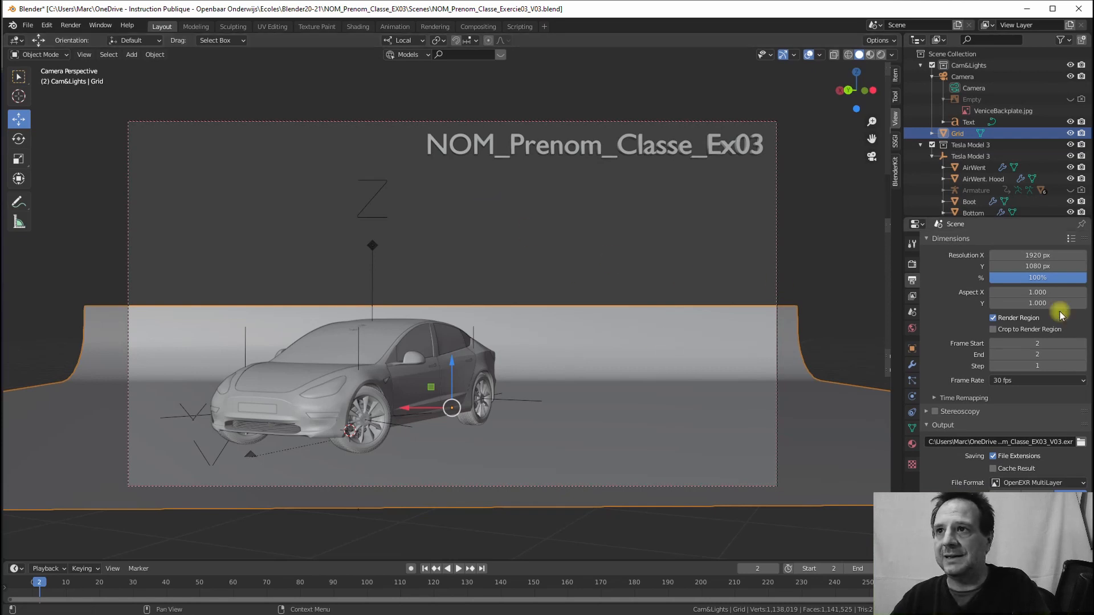
click(911, 265)
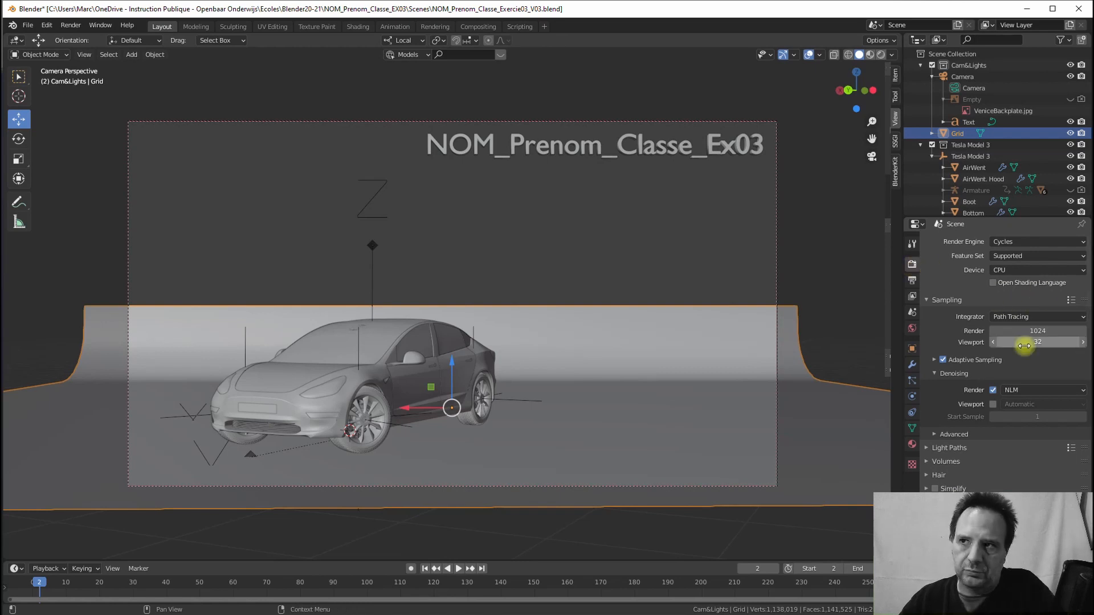
click(912, 281)
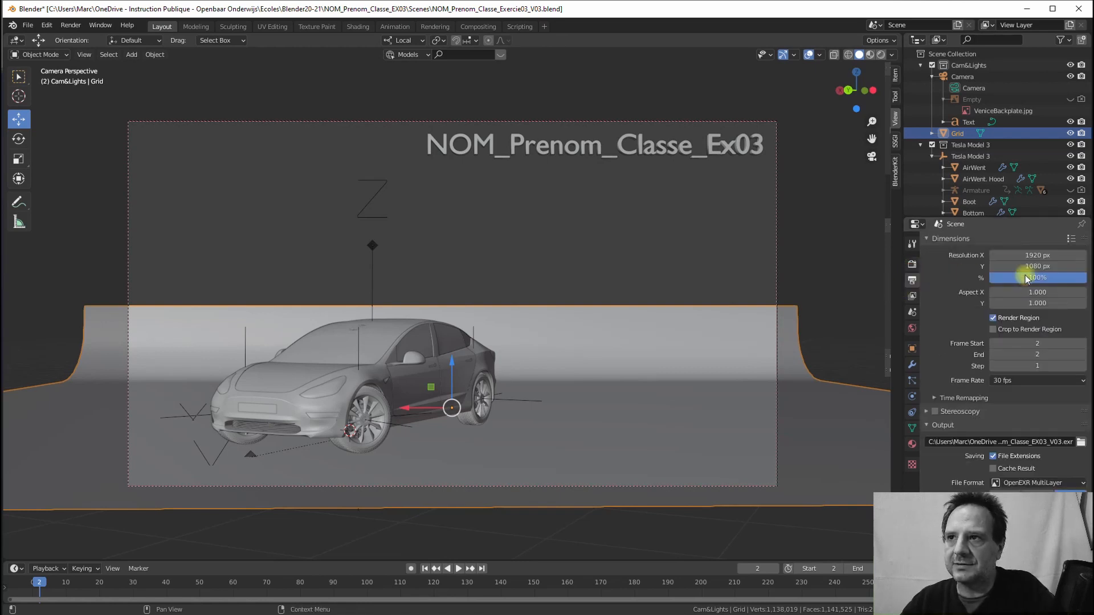
Step: Start a trial animation render, fit its window on screen to check the car against the backdrop, and close it
click(72, 25)
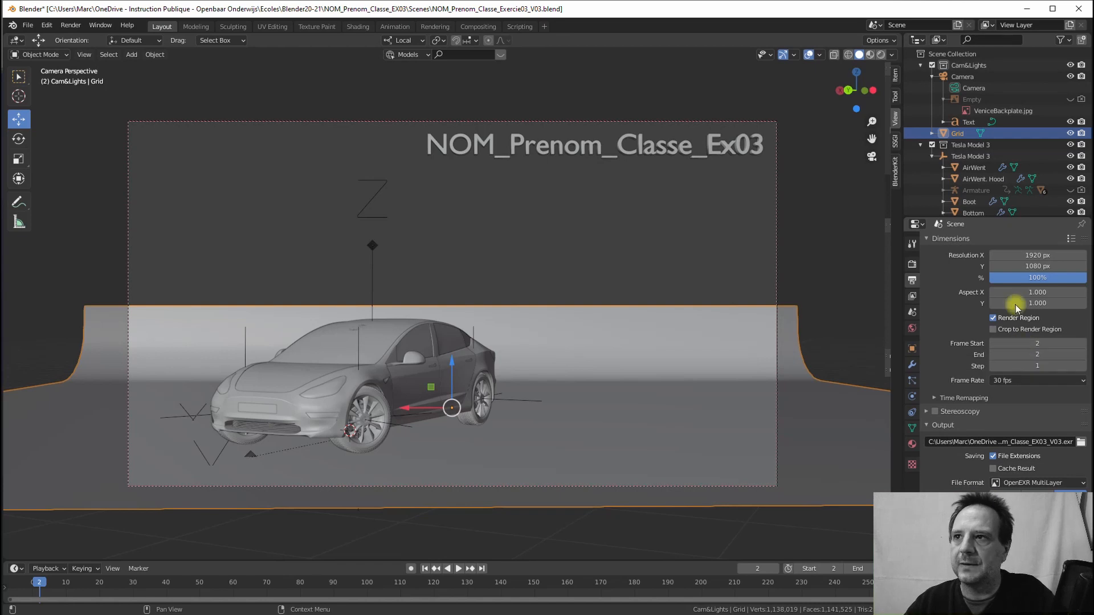
click(68, 25)
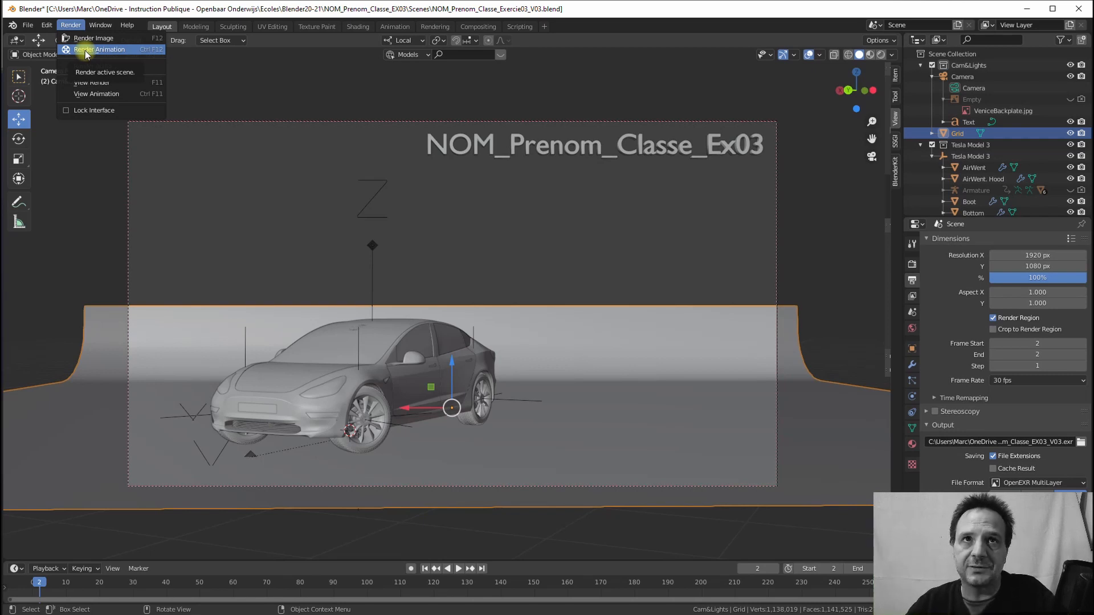
click(85, 51)
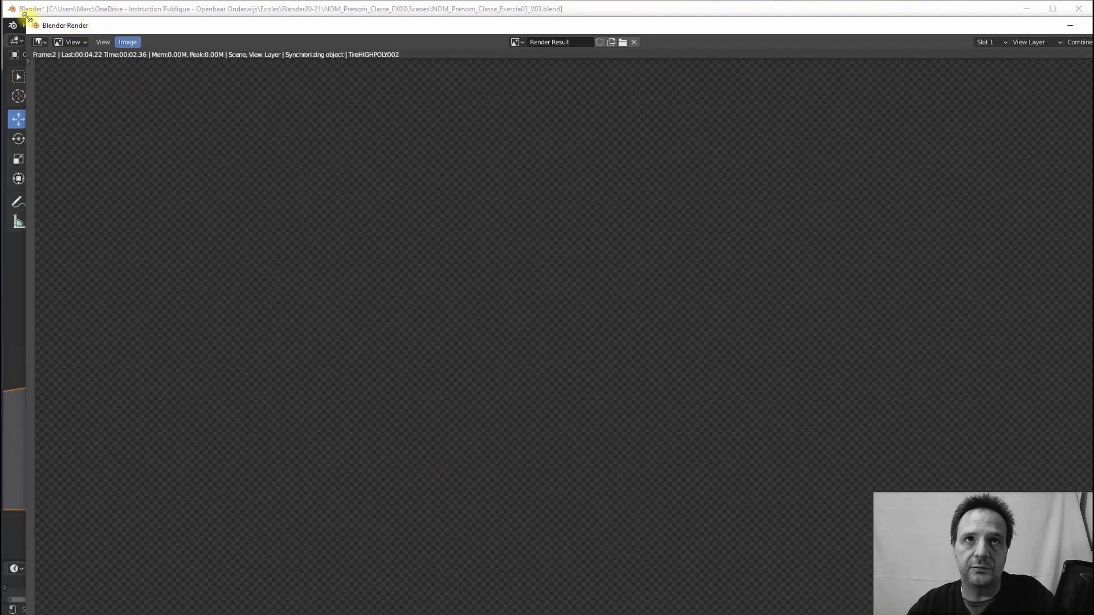
drag(28, 19, 190, 129)
drag(271, 138, 145, 41)
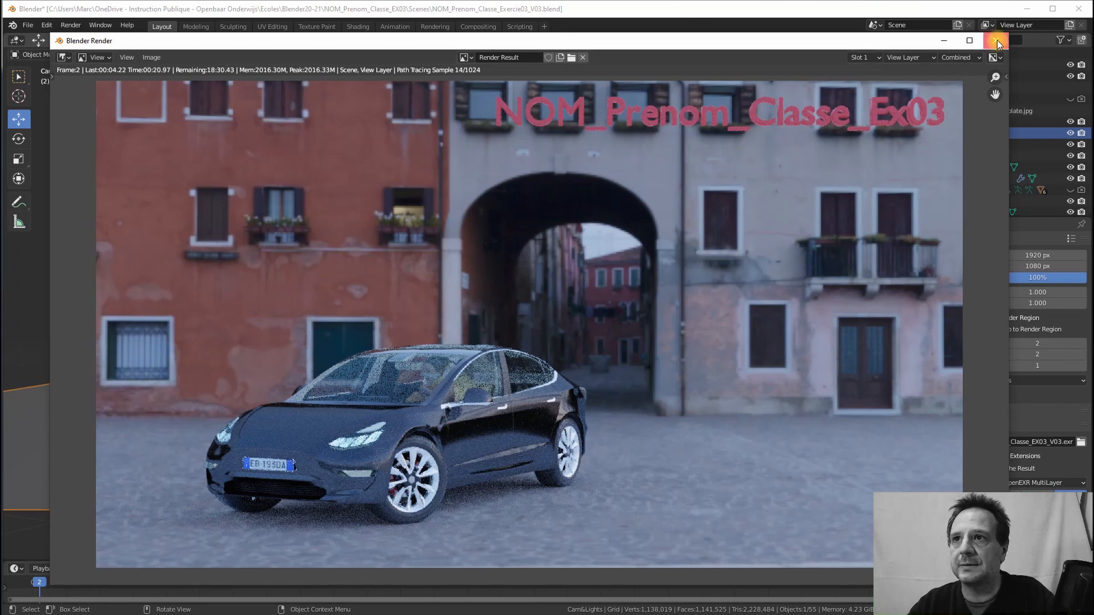
click(997, 41)
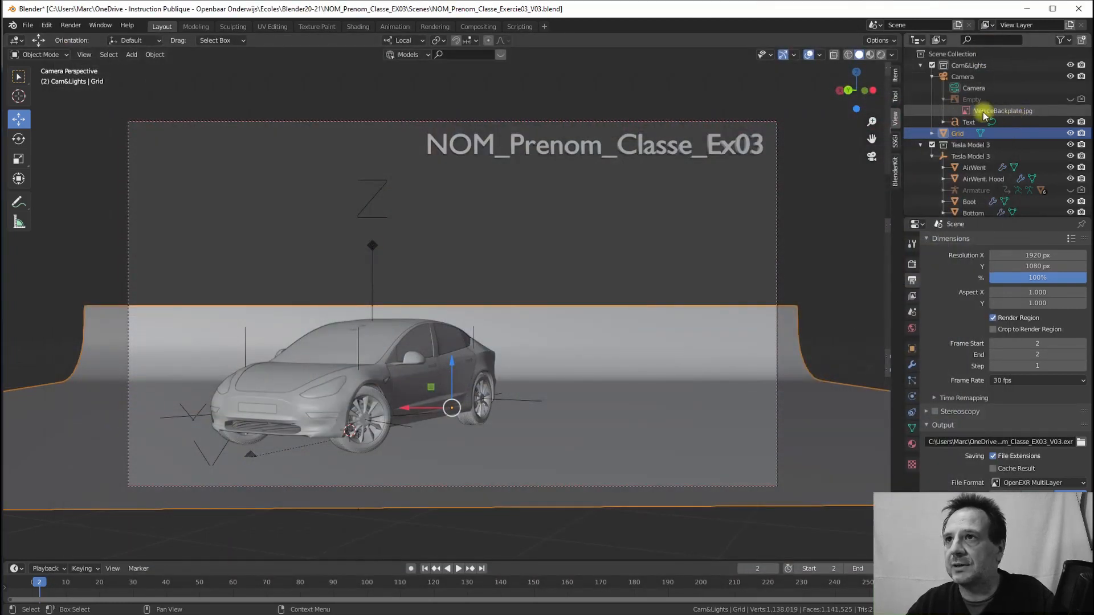
Step: Delete the hidden Empty holding VeniceBackplate.jpg together with its hierarchy
click(973, 100)
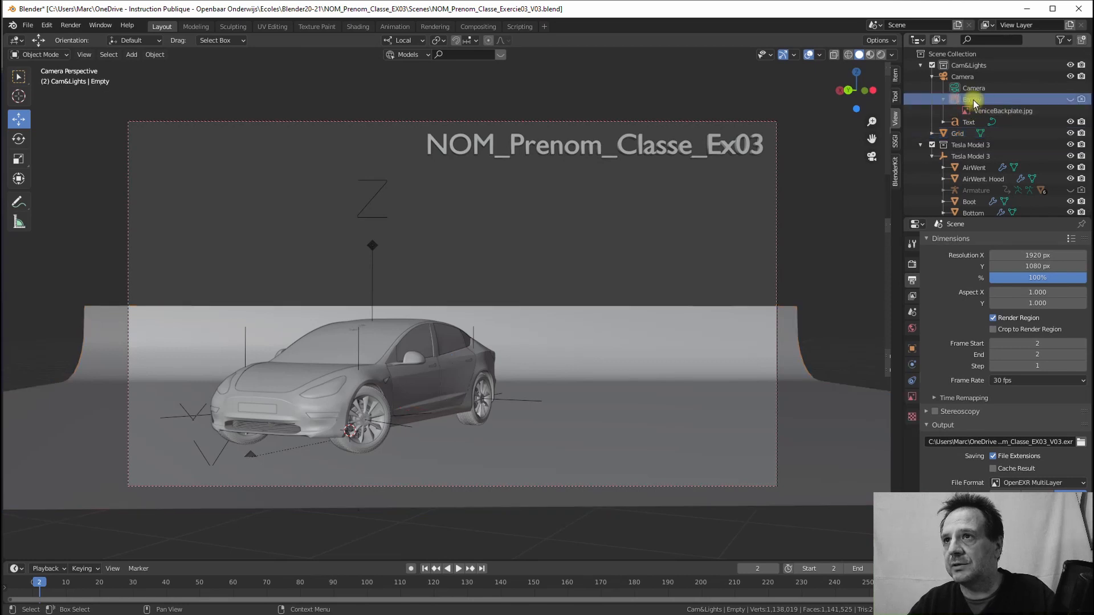
right_click(973, 100)
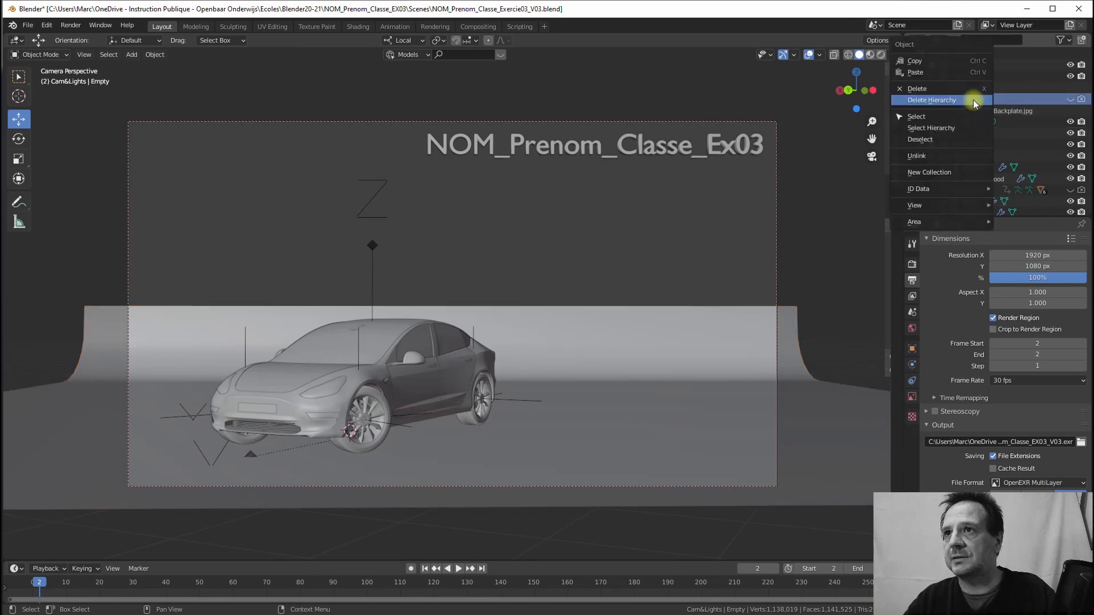
click(924, 99)
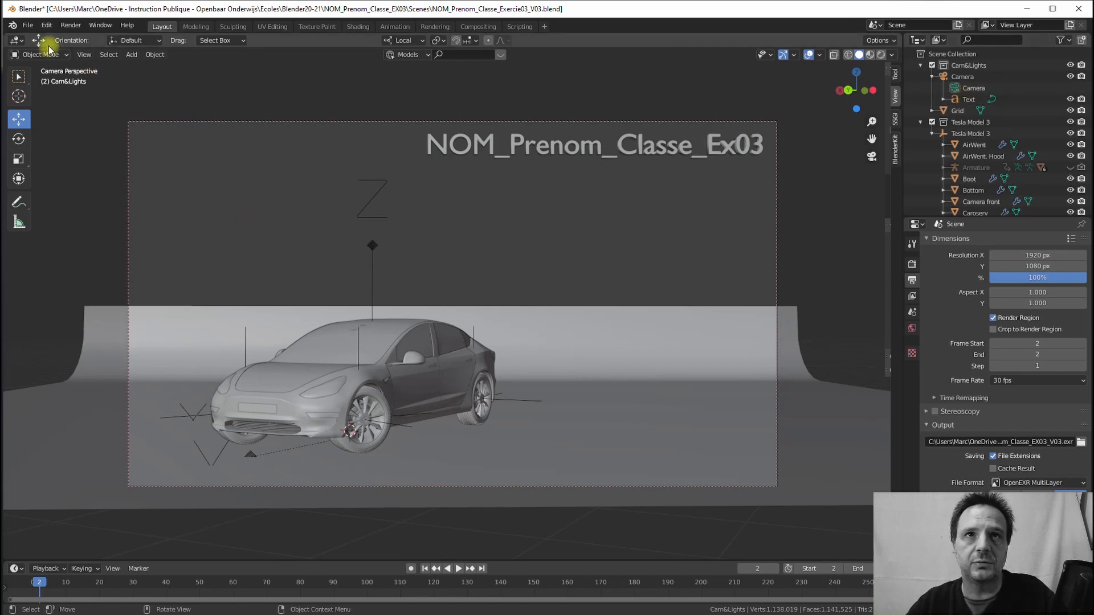
Step: Run another test animation render, reposition its window to inspect the car over the Venice background, and close it
click(71, 25)
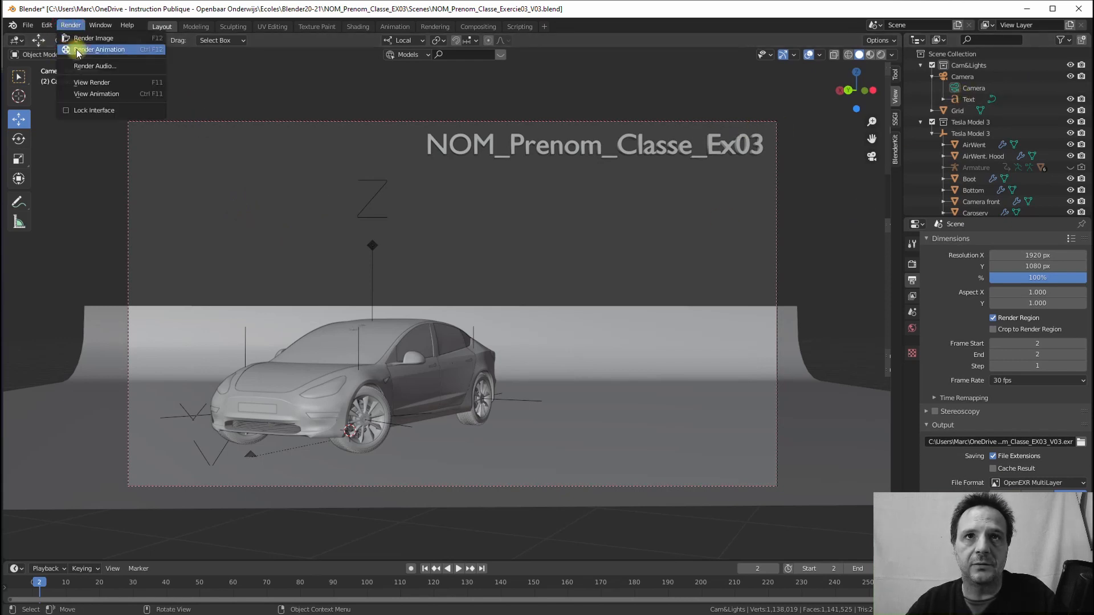
click(78, 50)
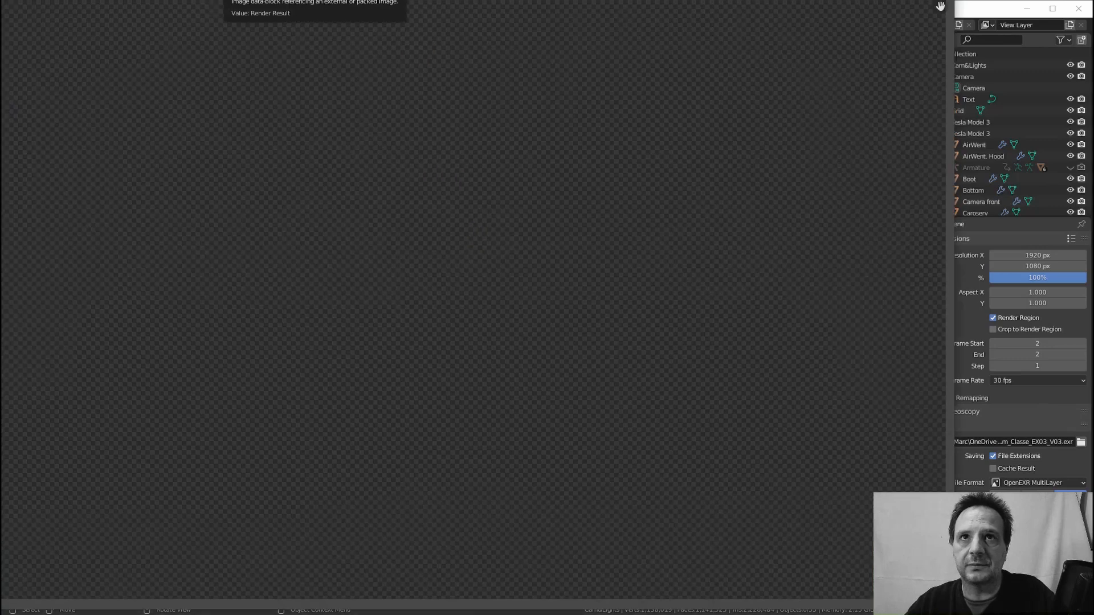
drag(105, 0, 301, 52)
drag(43, 48, 107, 27)
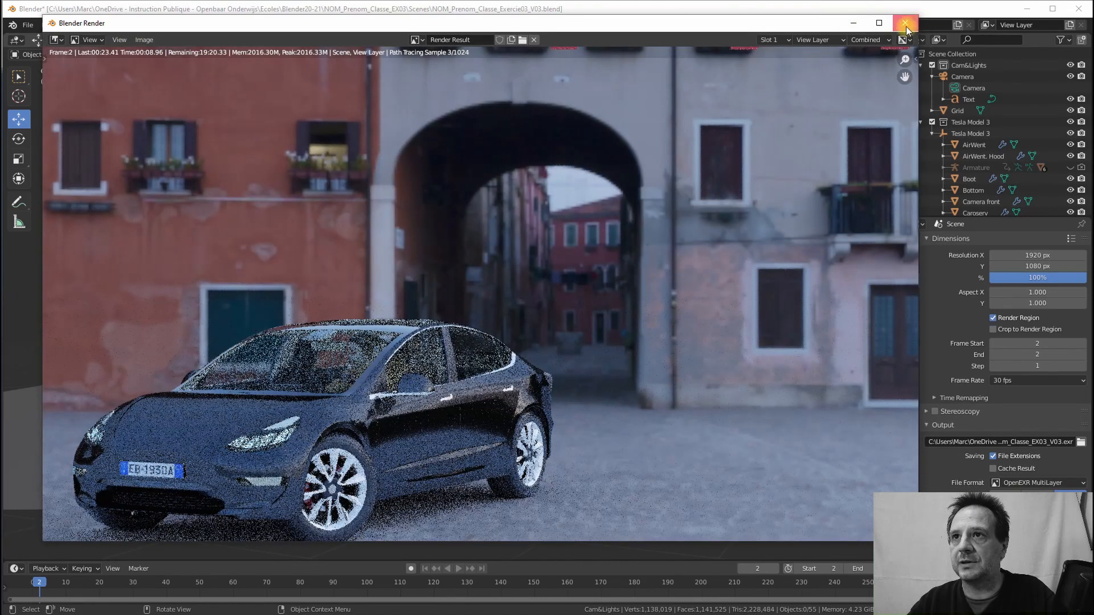
click(905, 26)
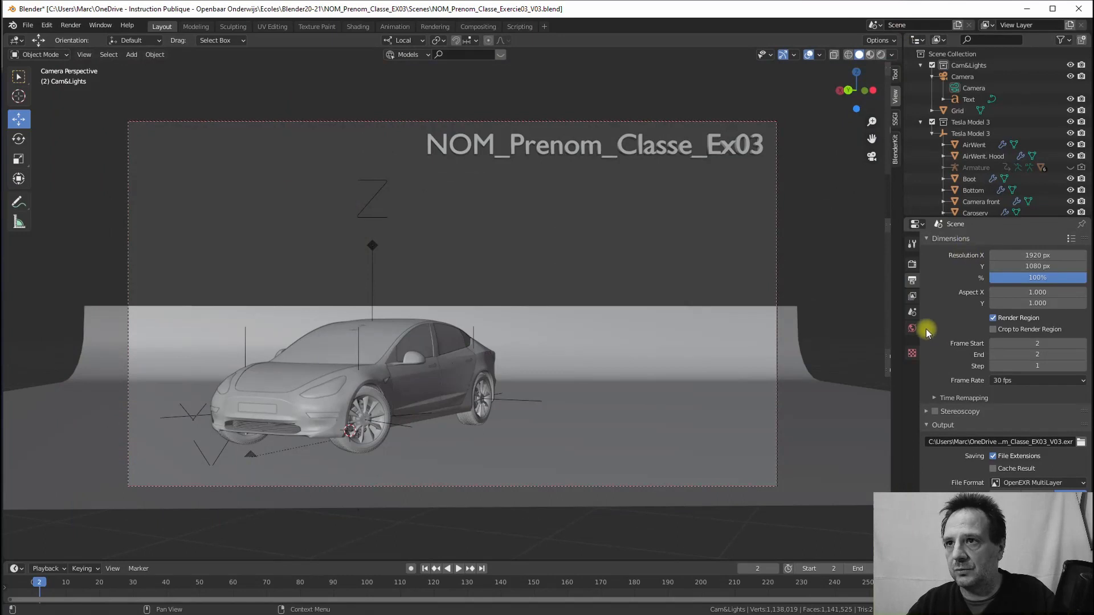
Step: Enable Transparent in the Cycles film settings and start the animation render
click(912, 263)
scroll(960, 430, down, 3)
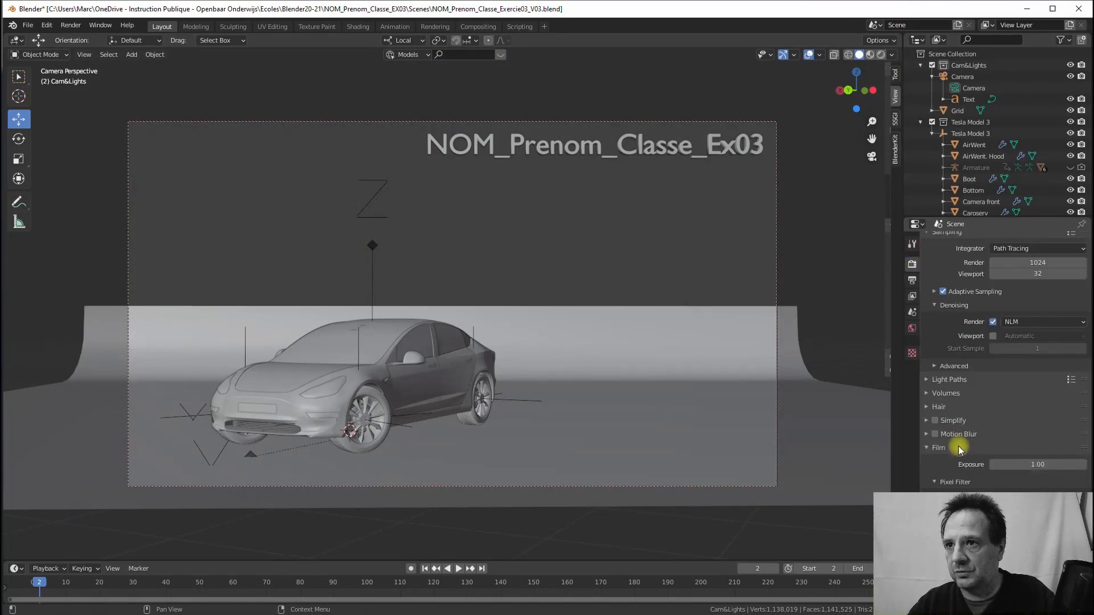
scroll(958, 446, down, 4)
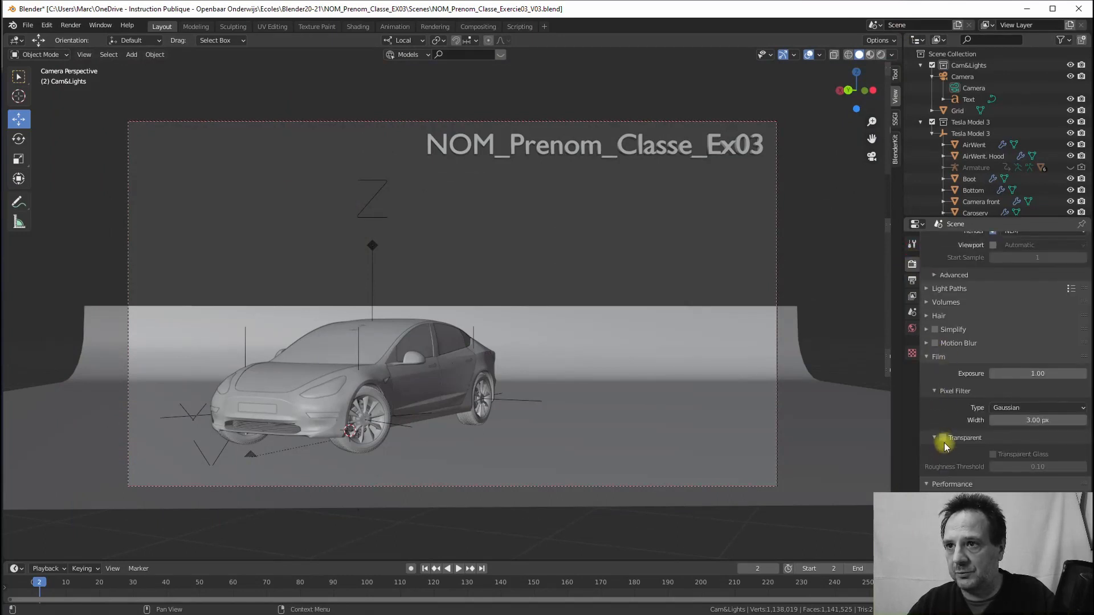
click(943, 438)
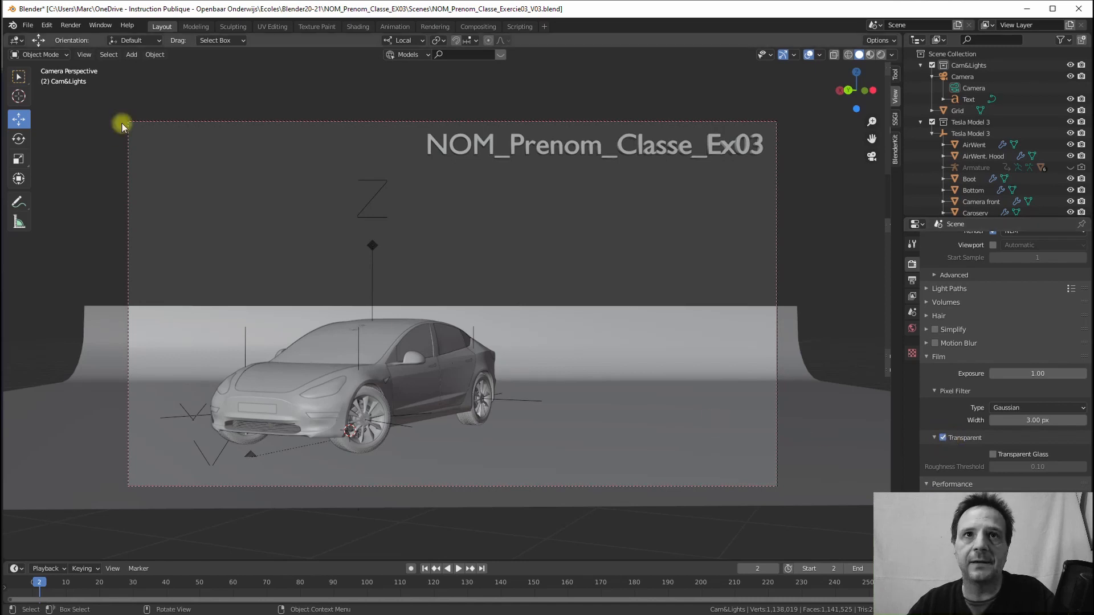
click(71, 25)
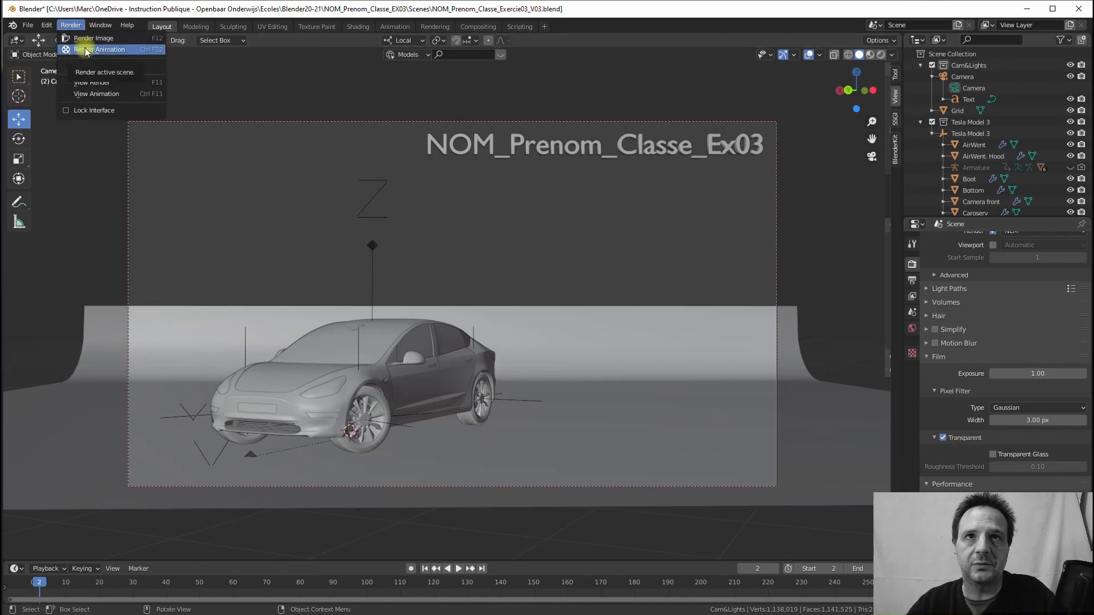
click(85, 50)
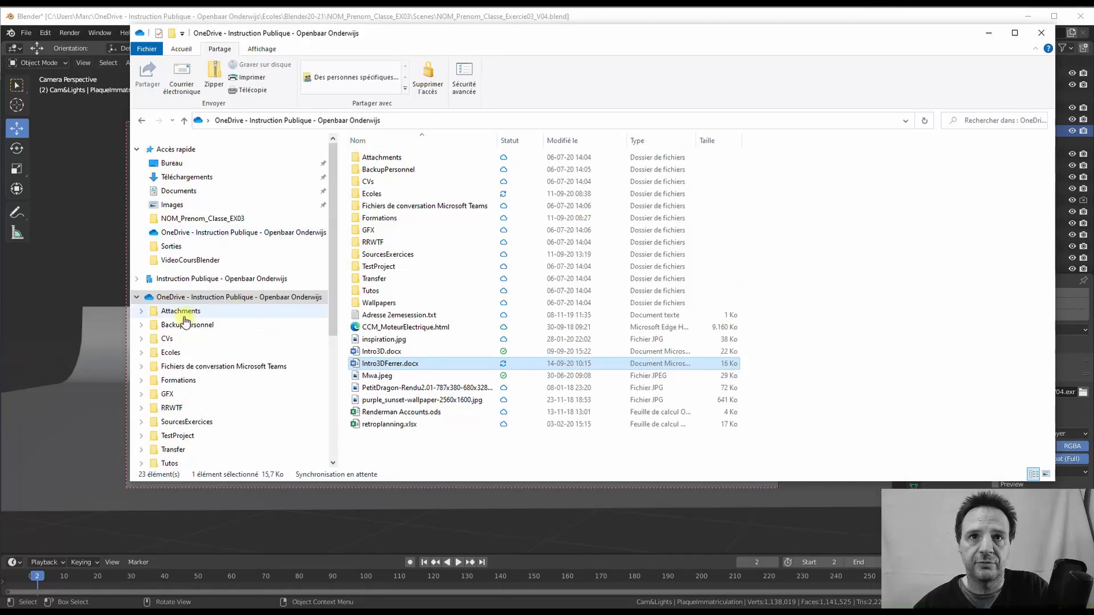
Step: In File Explorer, check for NOM_Prenom_Classe_EX03_V04.exr0002.exr in the Rendu folder under Ecoles > Blender20-21 > NOM_Prenom_Classe_EX03, and minimize the window
click(171, 353)
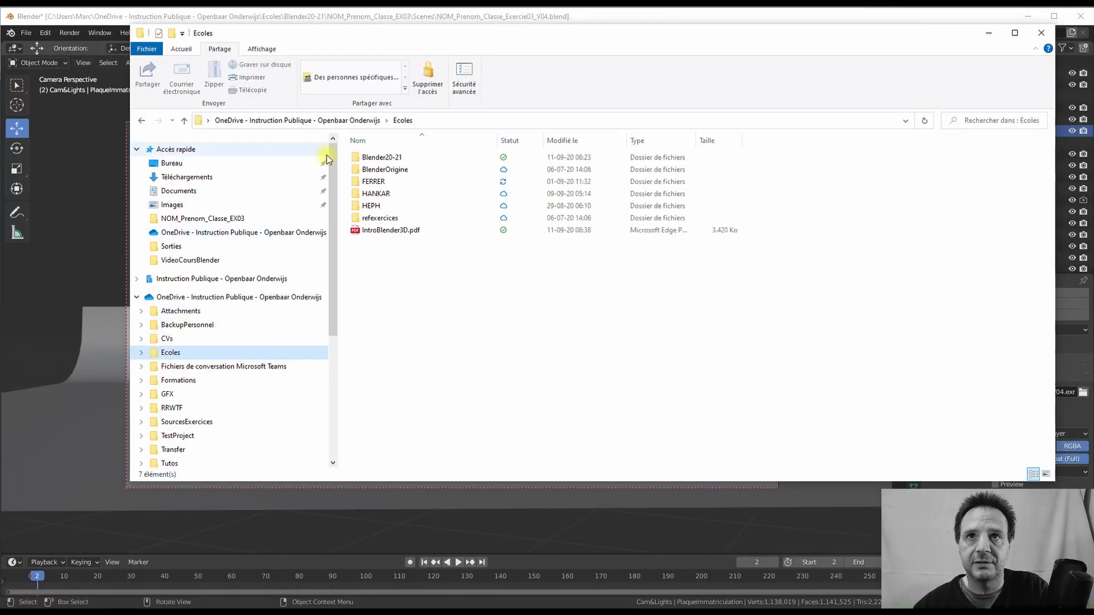
double_click(378, 157)
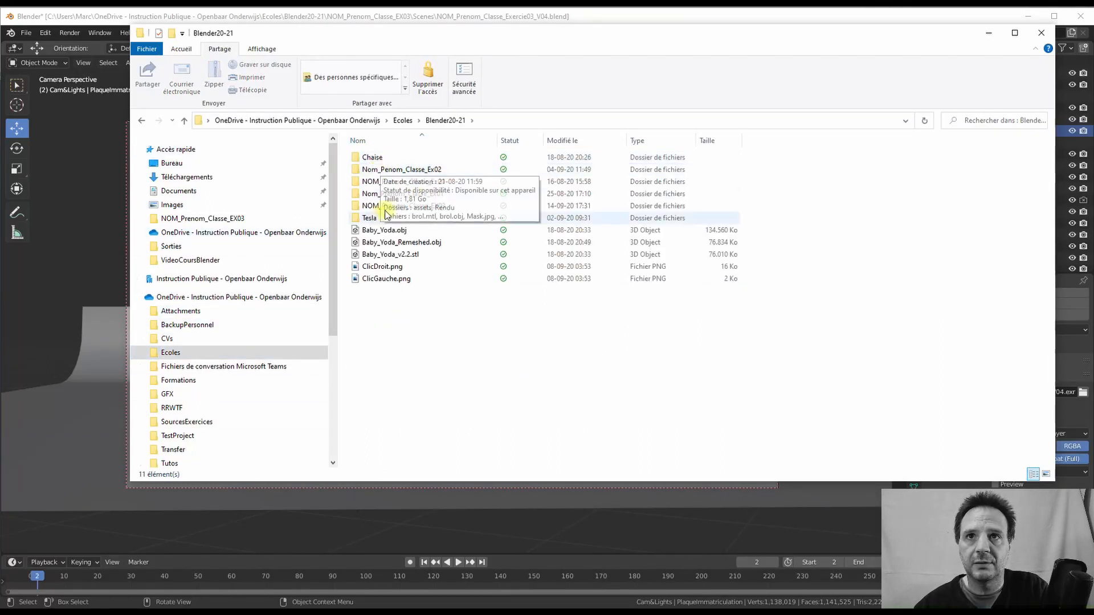
double_click(417, 206)
click(376, 159)
double_click(376, 159)
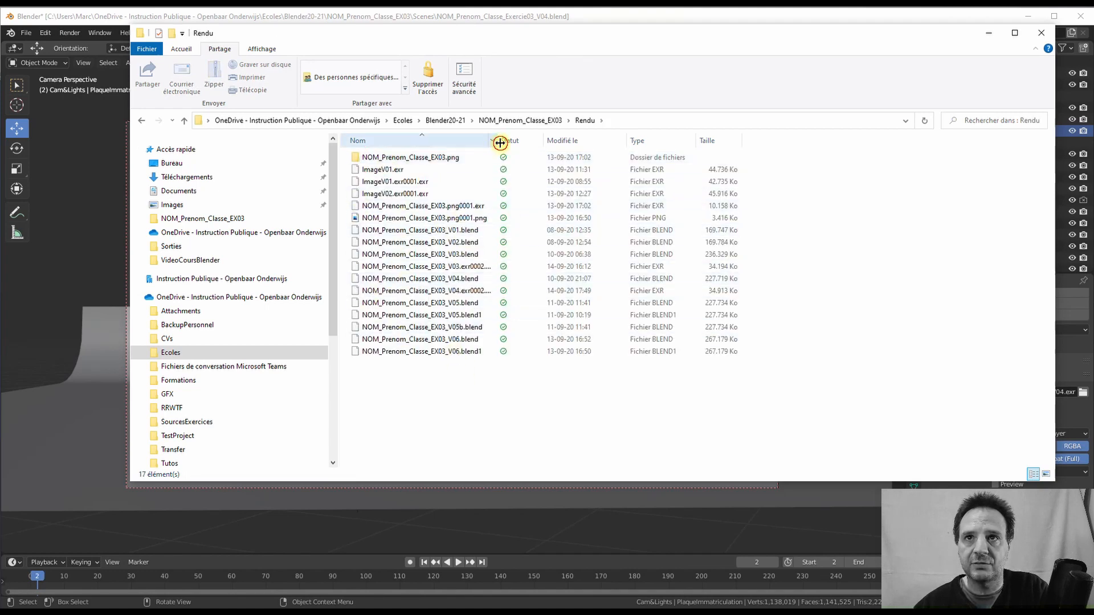
drag(498, 144, 586, 146)
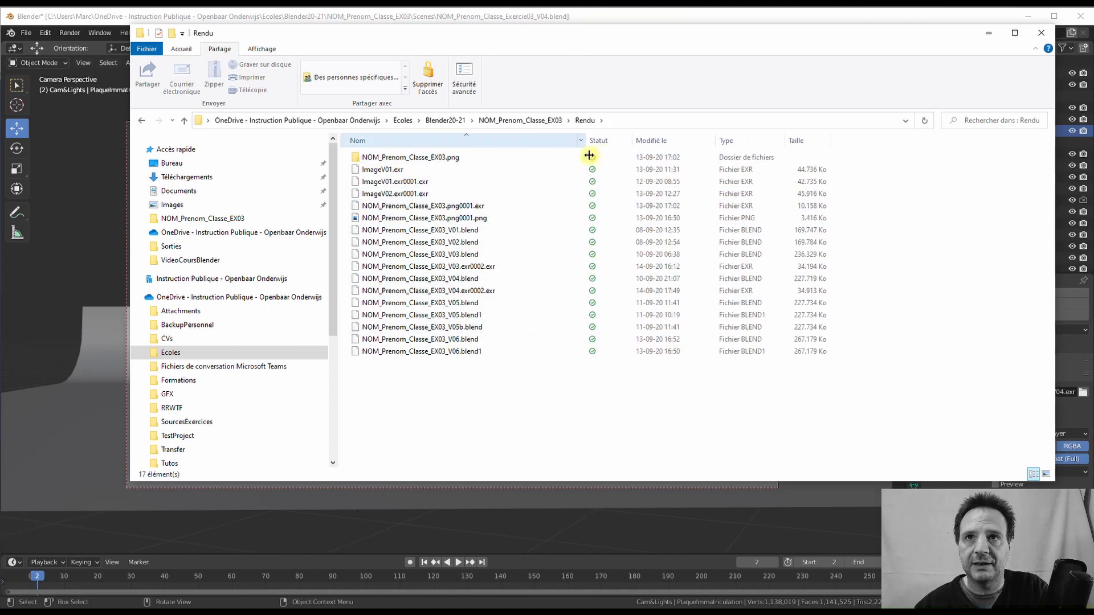
click(467, 292)
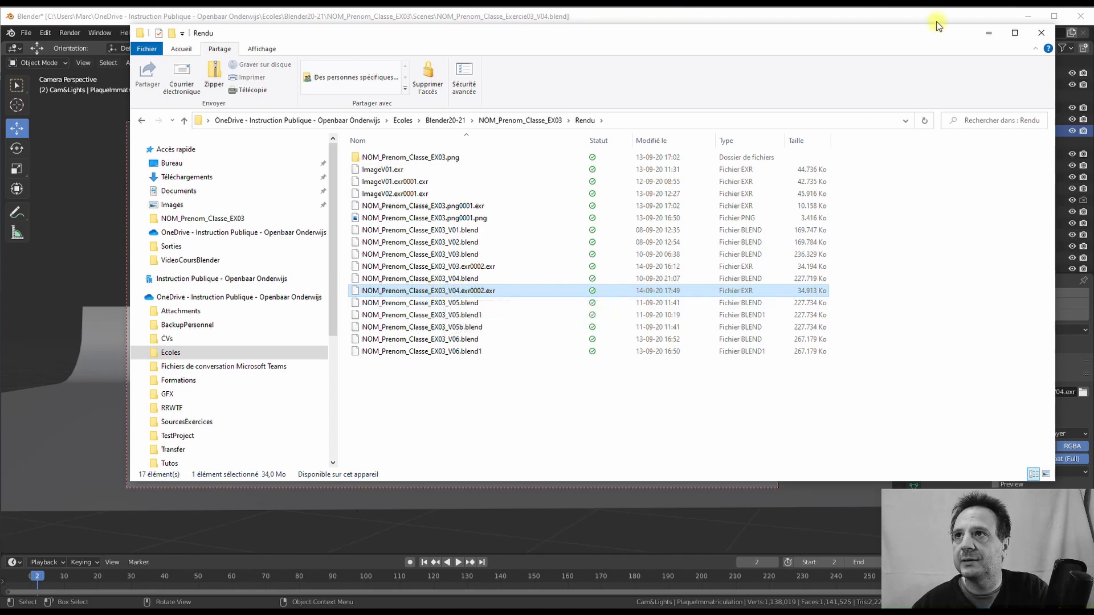
drag(958, 36, 894, 61)
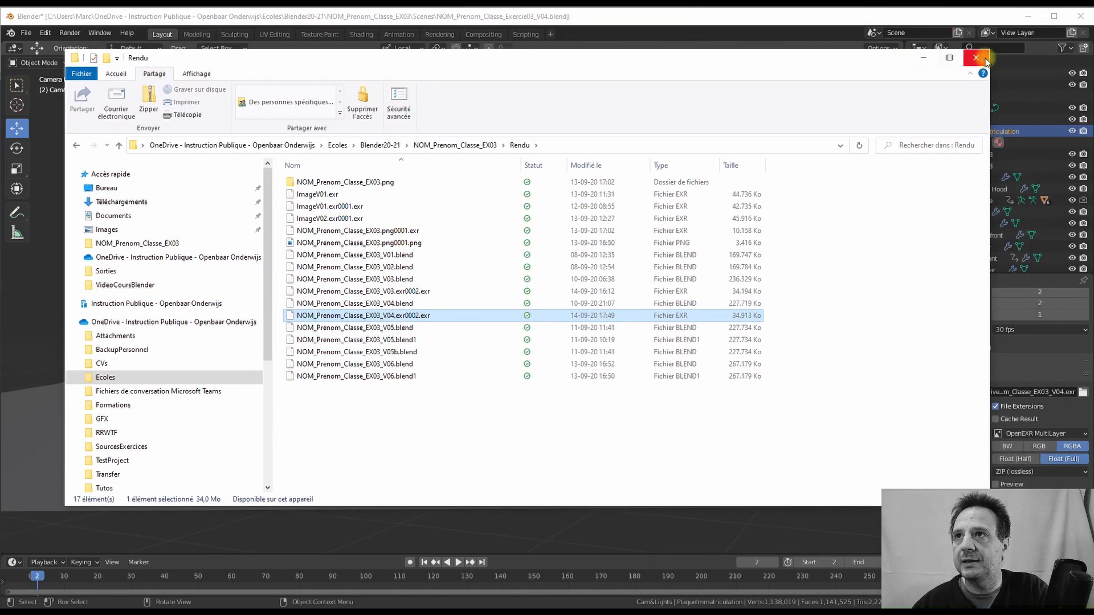
click(923, 58)
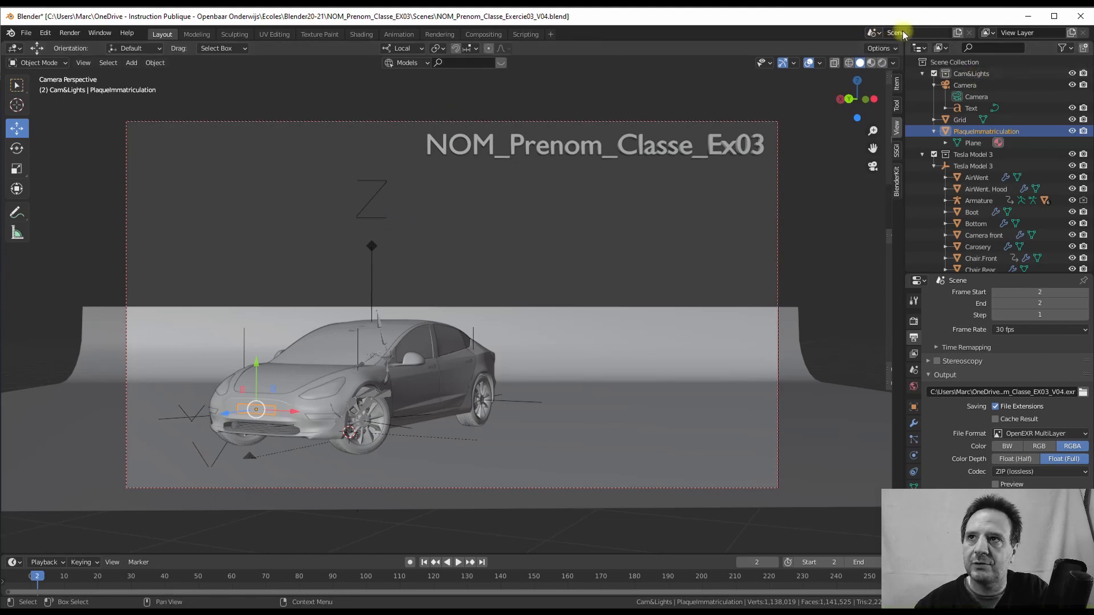
Step: Add a new empty scene and rename it Compo in the Compositing workspace
click(958, 32)
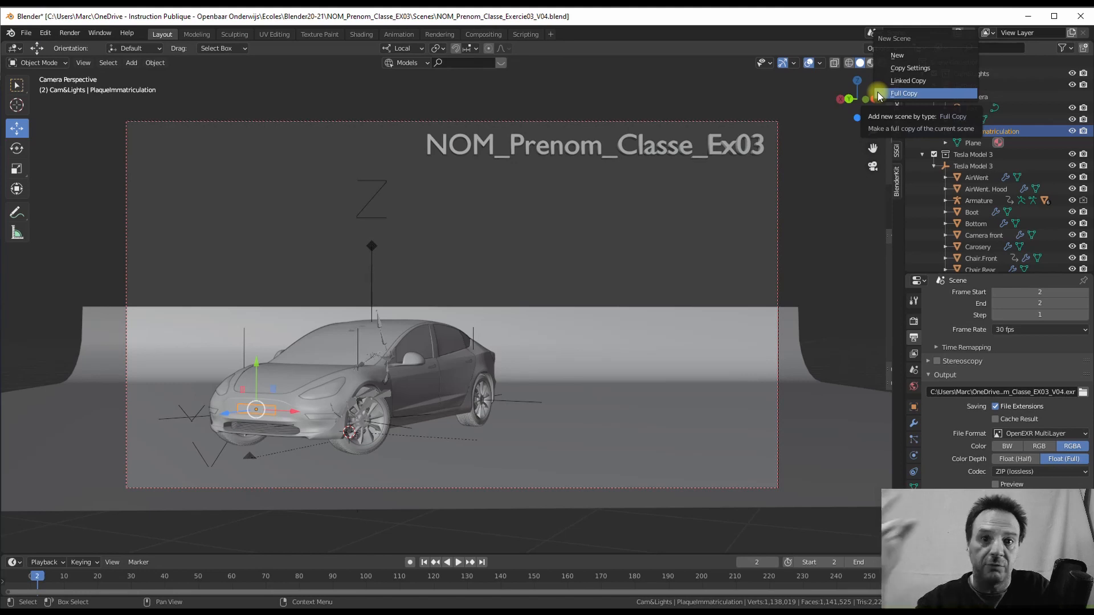
click(896, 57)
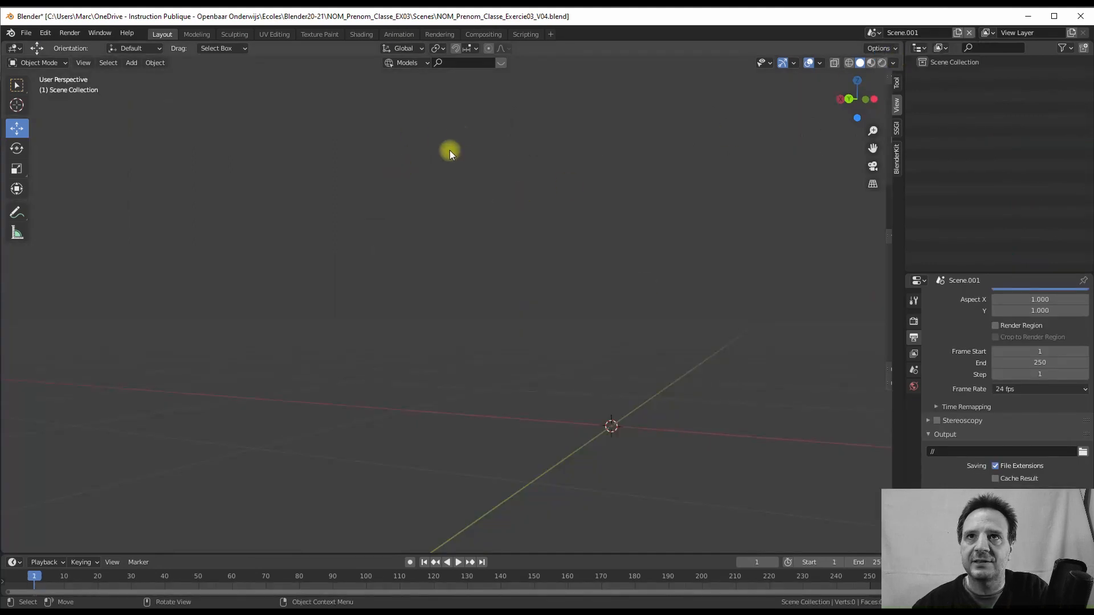
click(485, 35)
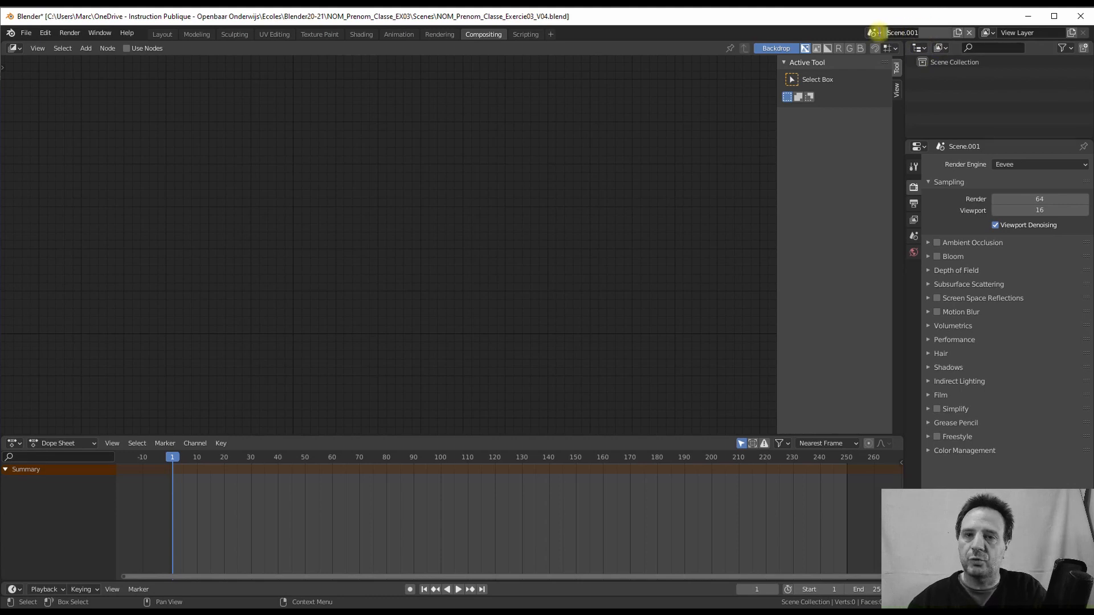
double_click(882, 32)
text(Compo)
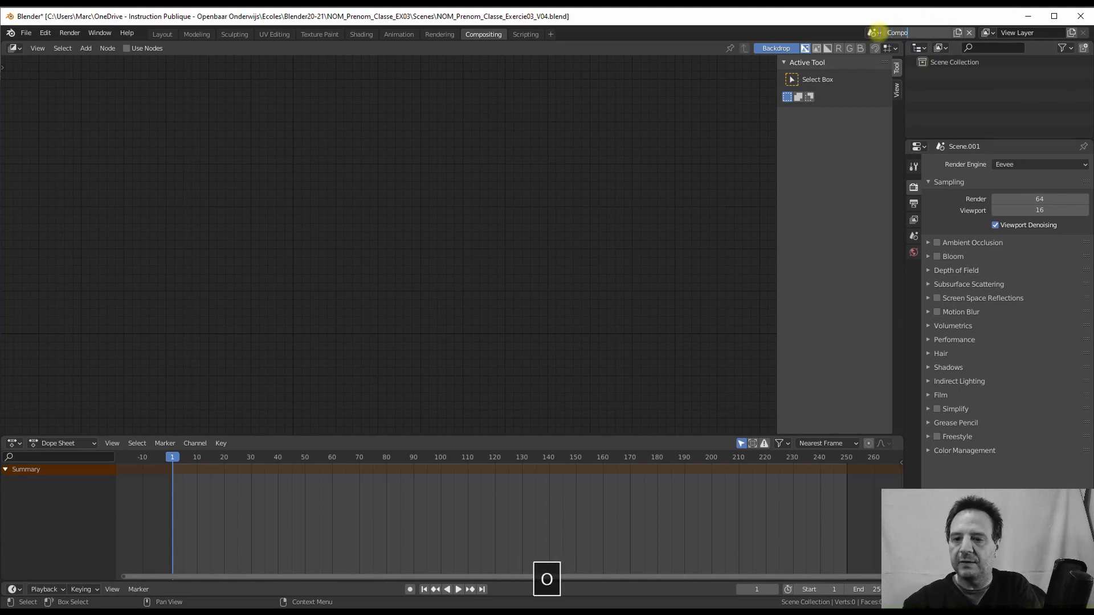
key(Return)
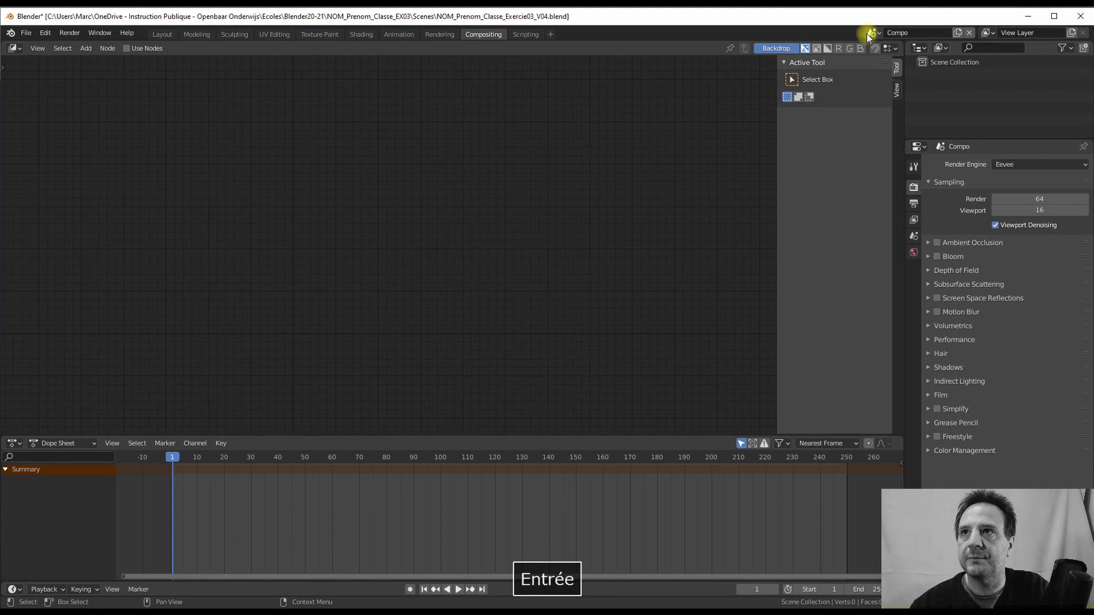
Step: View the car in the original Scene's Layout workspace, and return to the Compo scene in the Compositing workspace
click(866, 33)
click(873, 61)
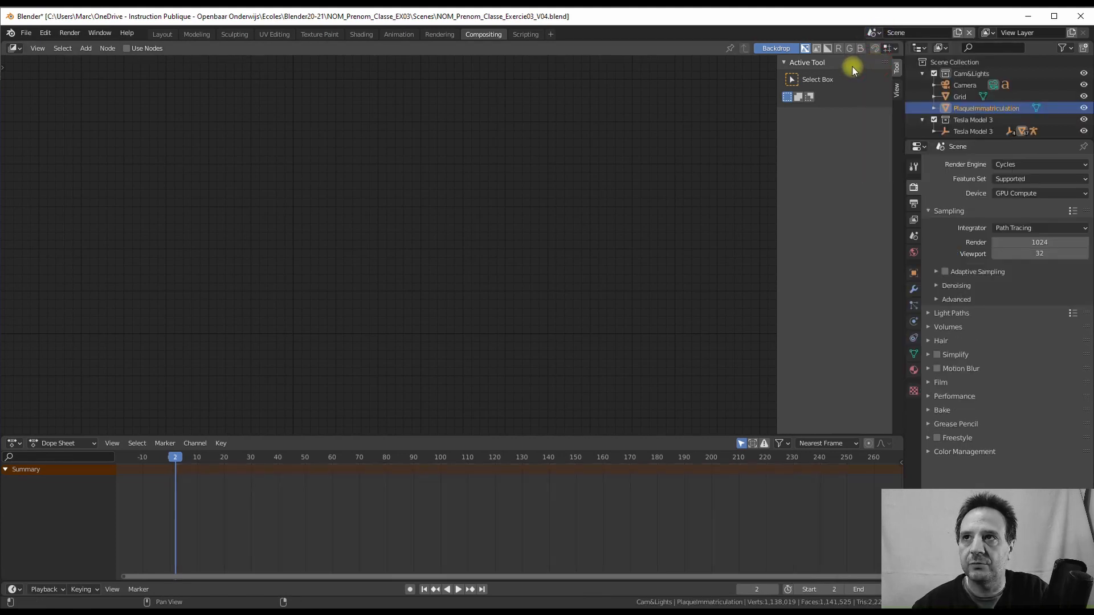
click(162, 34)
scroll(466, 240, down, 8)
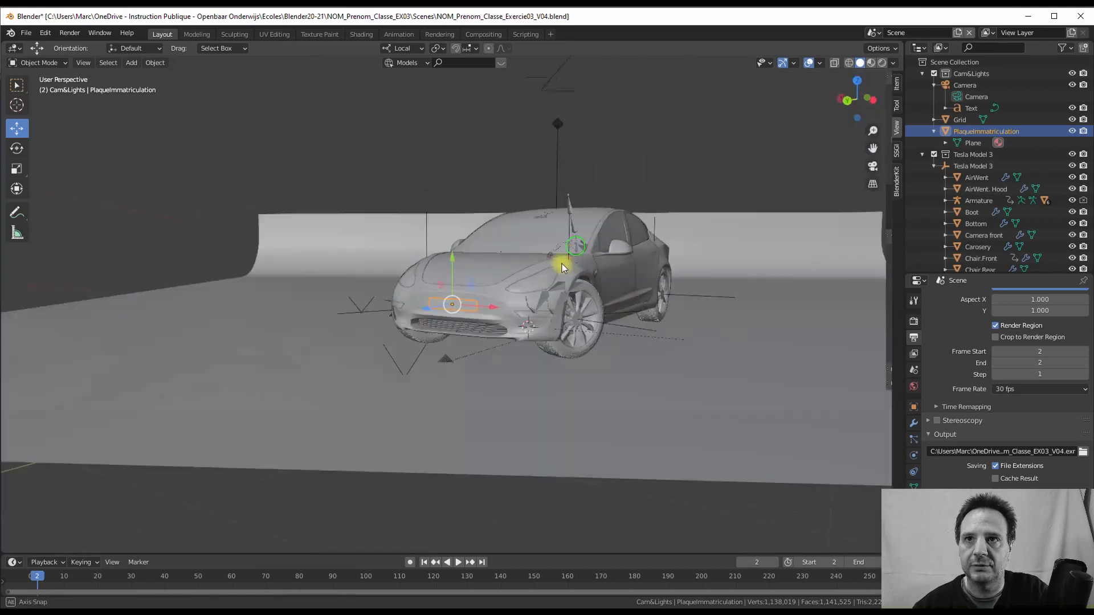
middle_drag(561, 264, 595, 264)
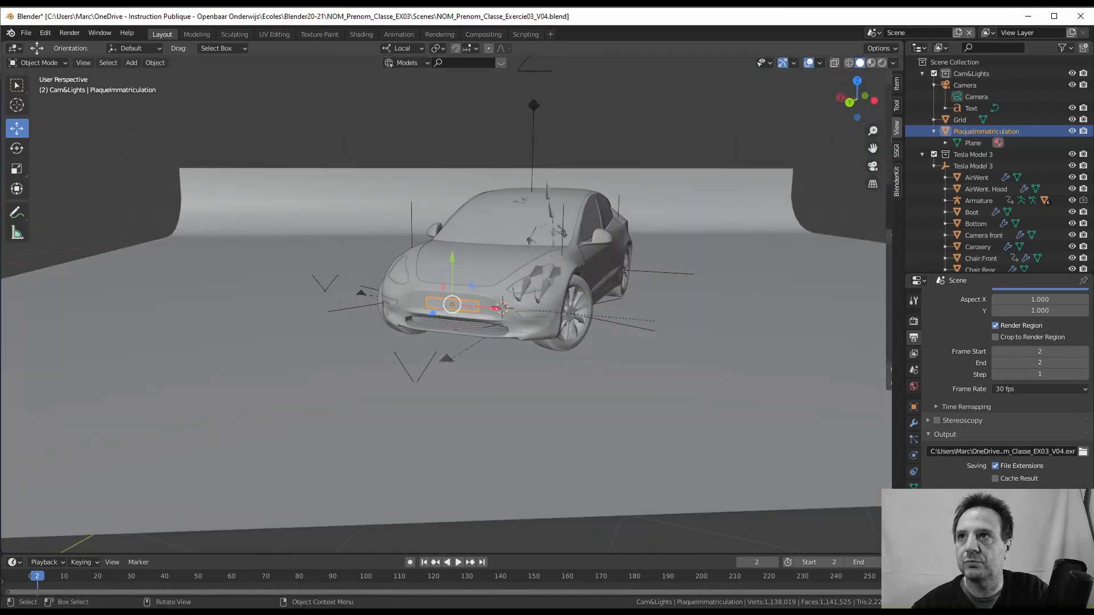
click(874, 32)
click(887, 54)
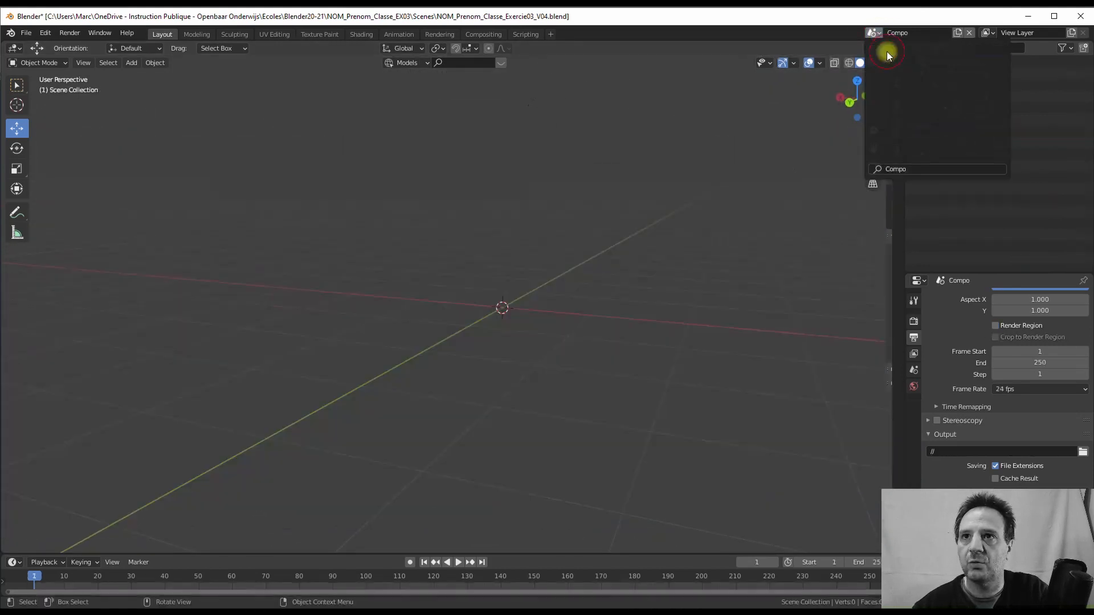
click(484, 33)
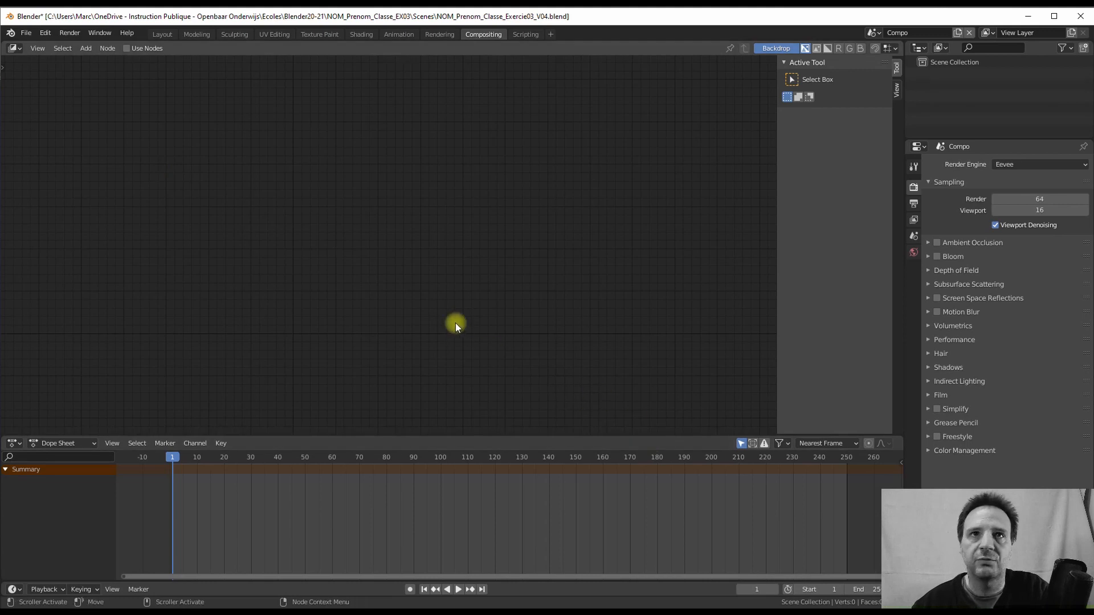
Step: Enable nodes for the Compo scene and delete the default Render Layers and Composite nodes
click(89, 49)
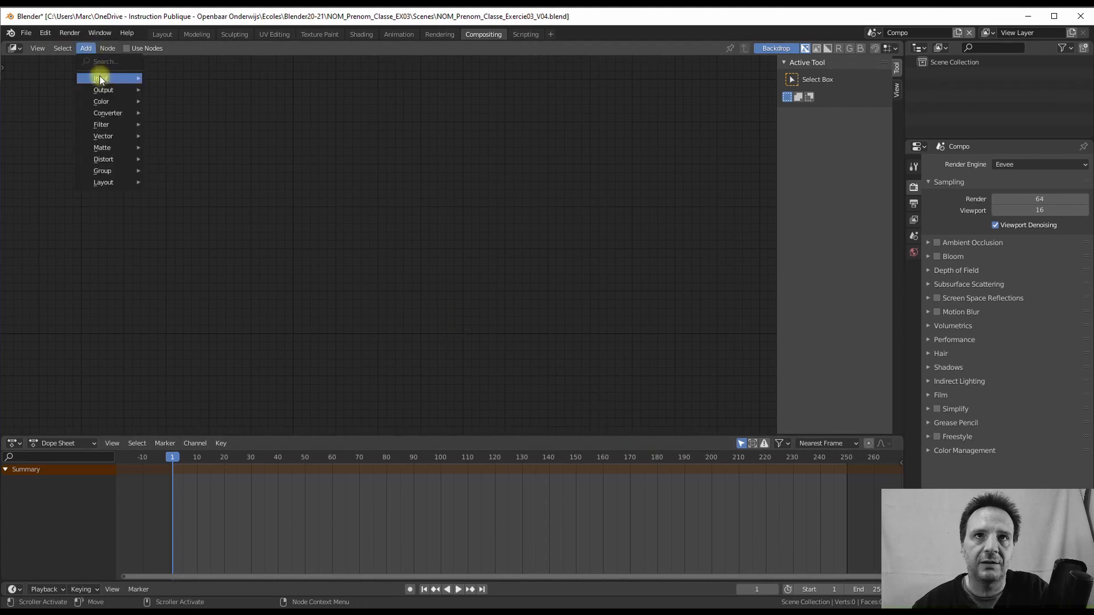
mouse_move(100, 80)
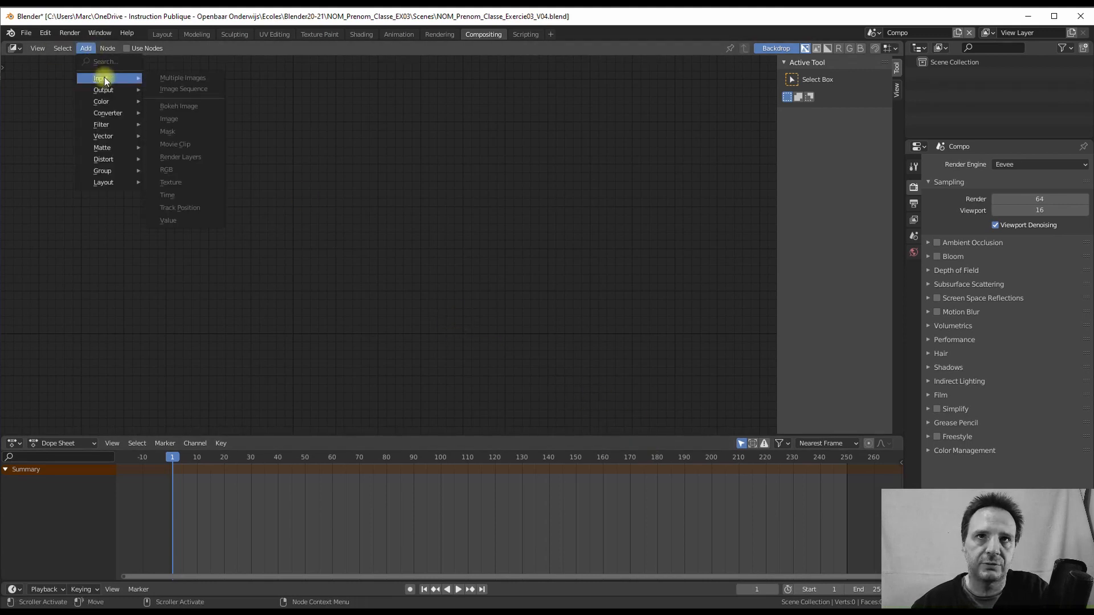
click(128, 49)
drag(345, 190, 318, 188)
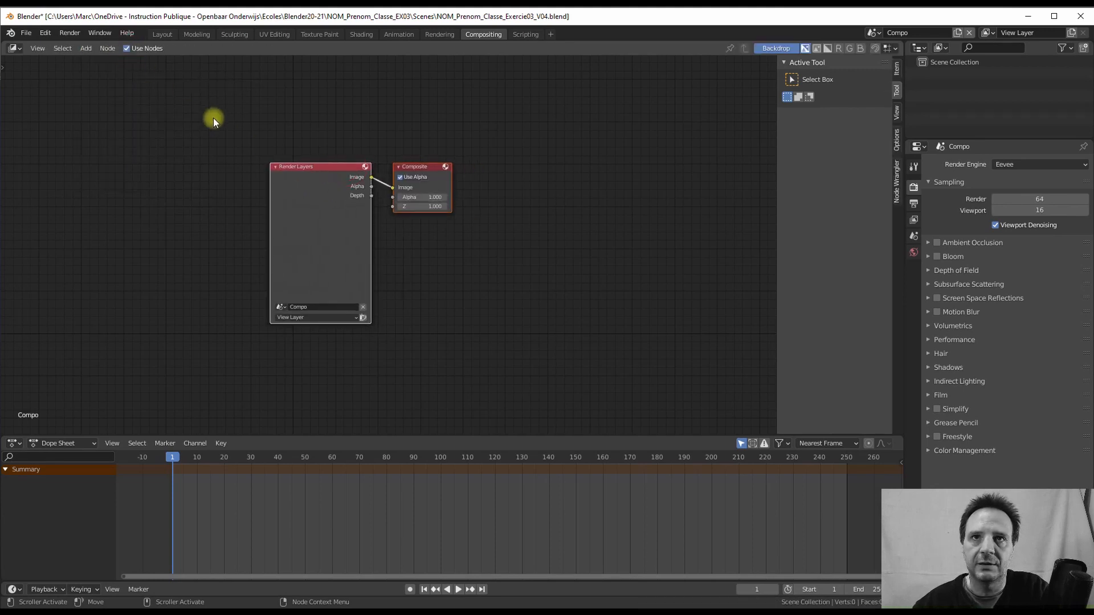
mouse_move(220, 125)
mouse_down()
mouse_move(467, 385)
mouse_move(491, 383)
mouse_up()
key(Delete)
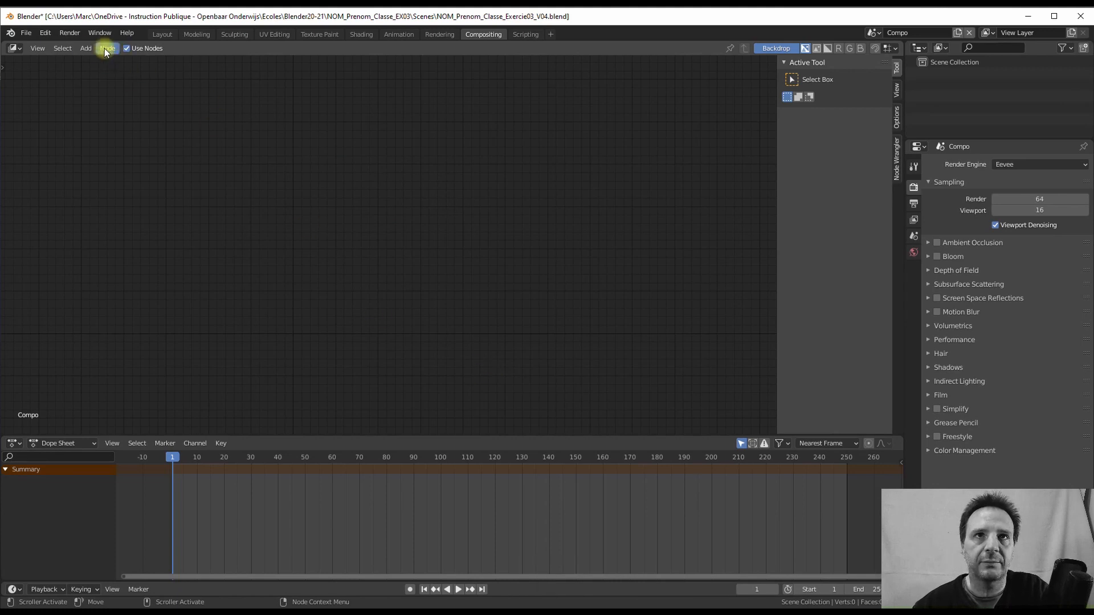
Step: Add an Image input node near the upper-left corner of the compositor's node area
click(85, 48)
mouse_move(114, 78)
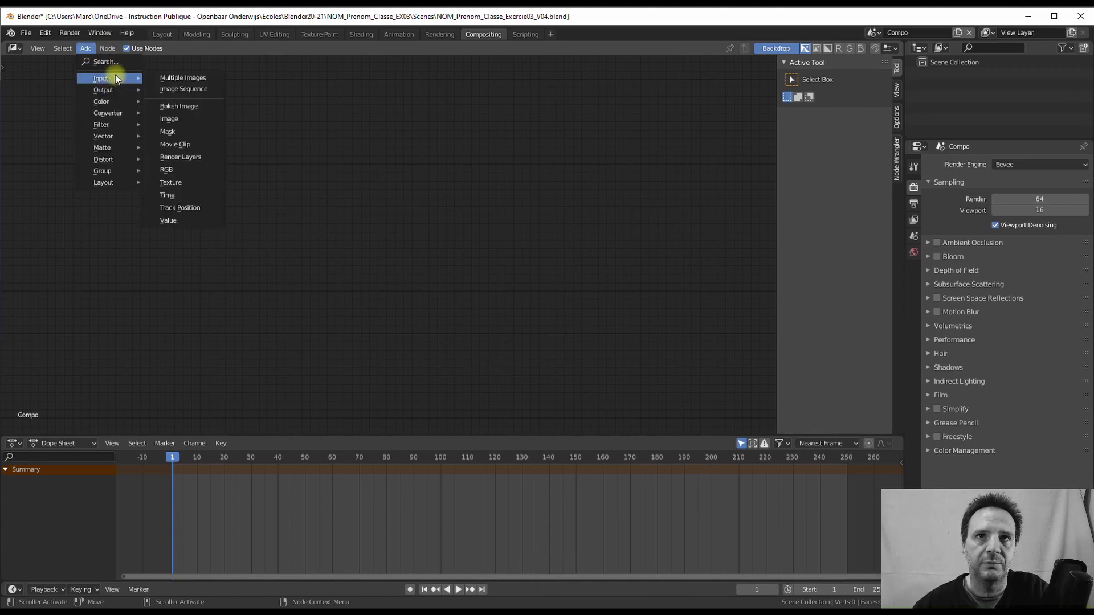
click(169, 118)
click(86, 95)
Step: Load NOM_Prenom_Classe_EX03_V04.exr0002.exr from the project's Rendu folder into the new Image node
click(132, 187)
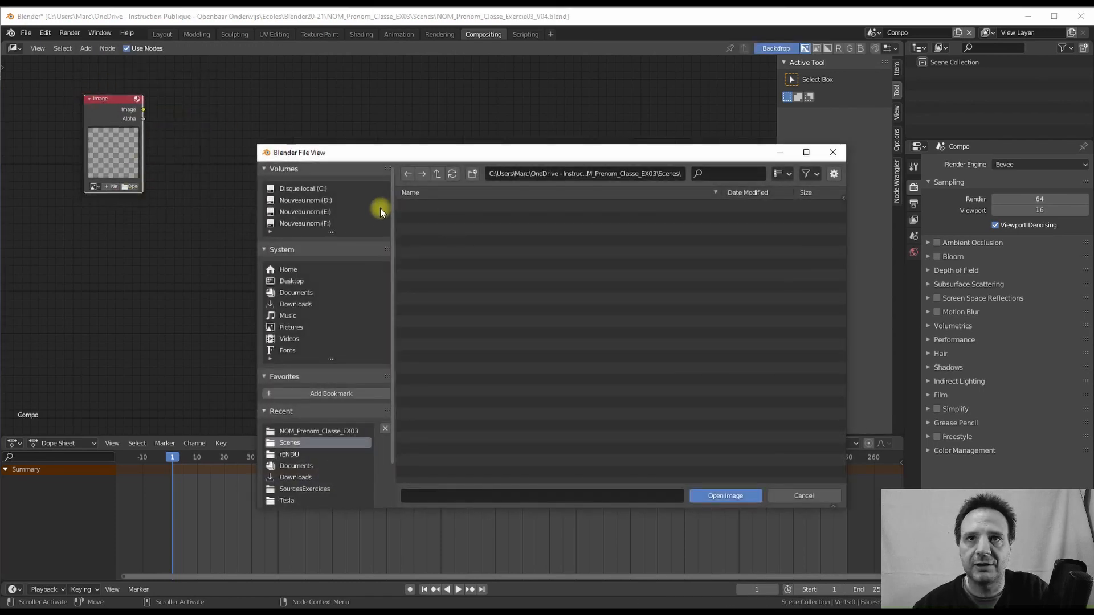
click(304, 433)
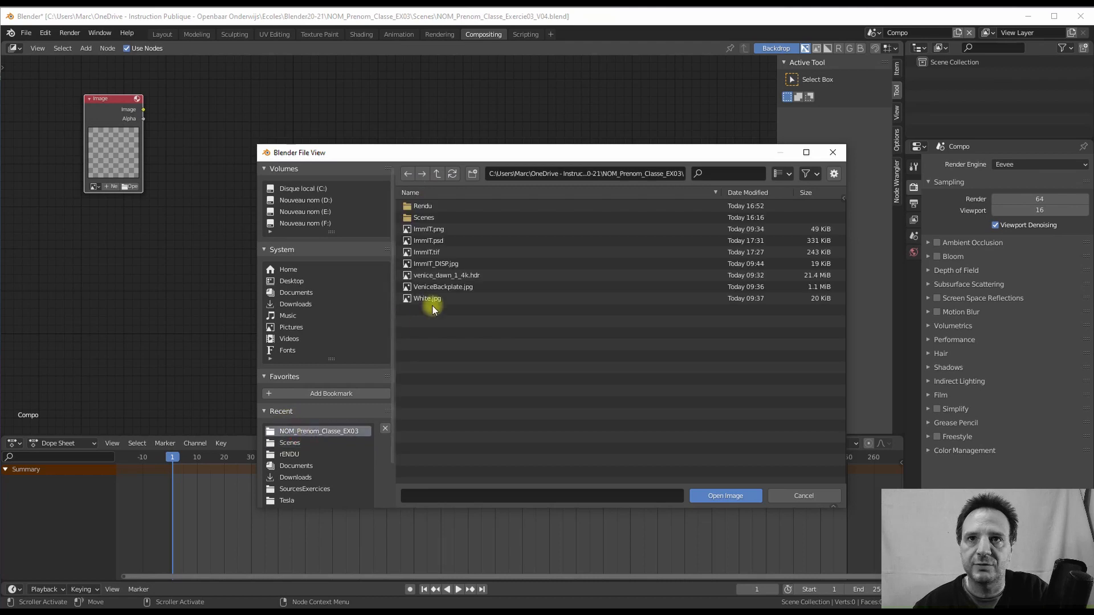
click(424, 207)
click(423, 208)
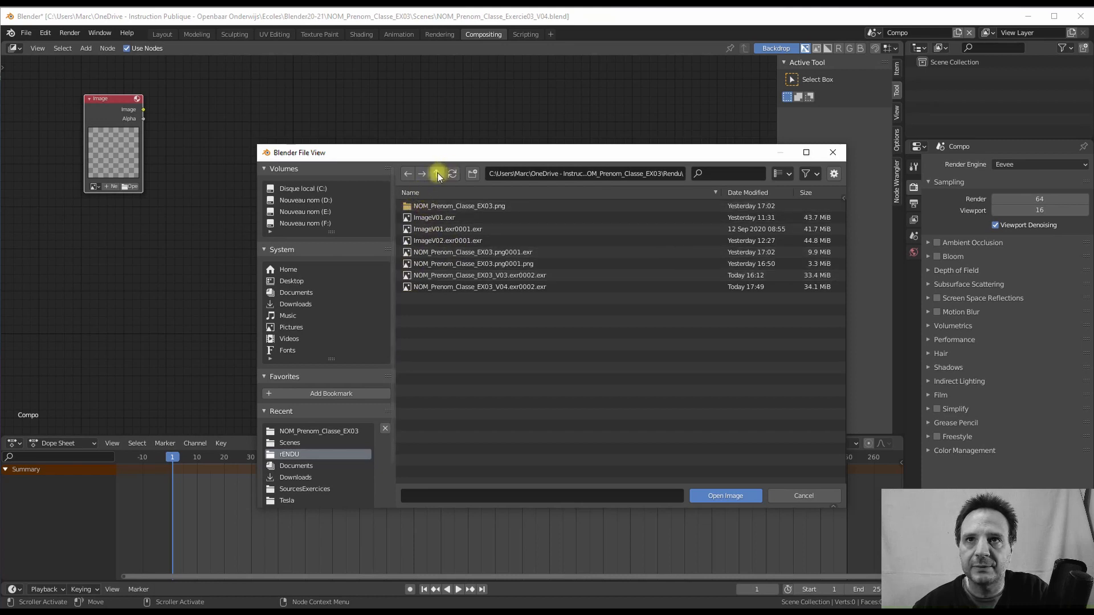
click(507, 288)
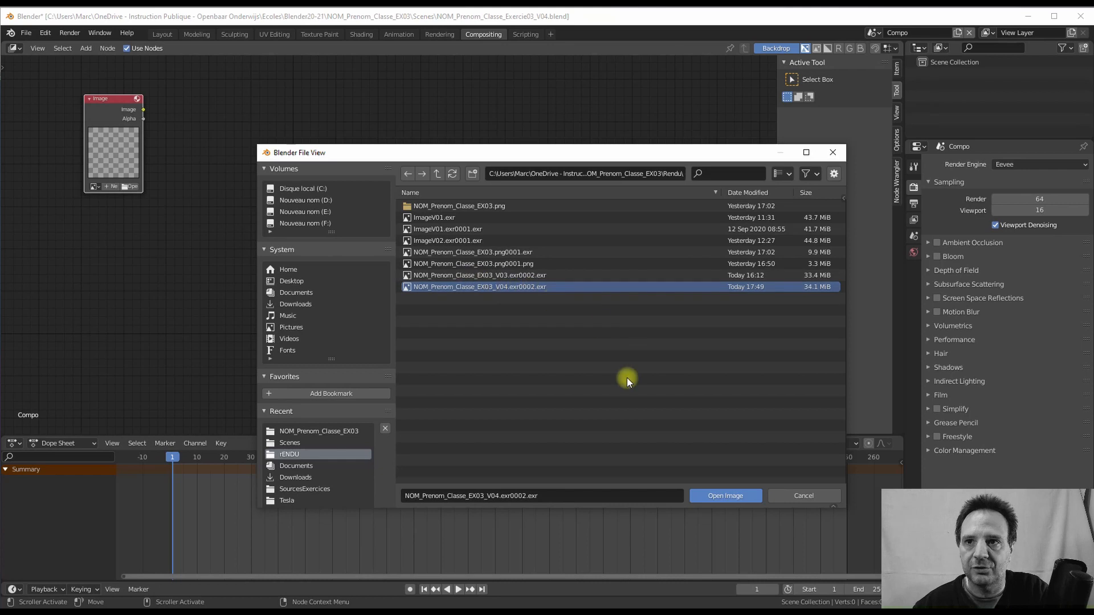
click(703, 495)
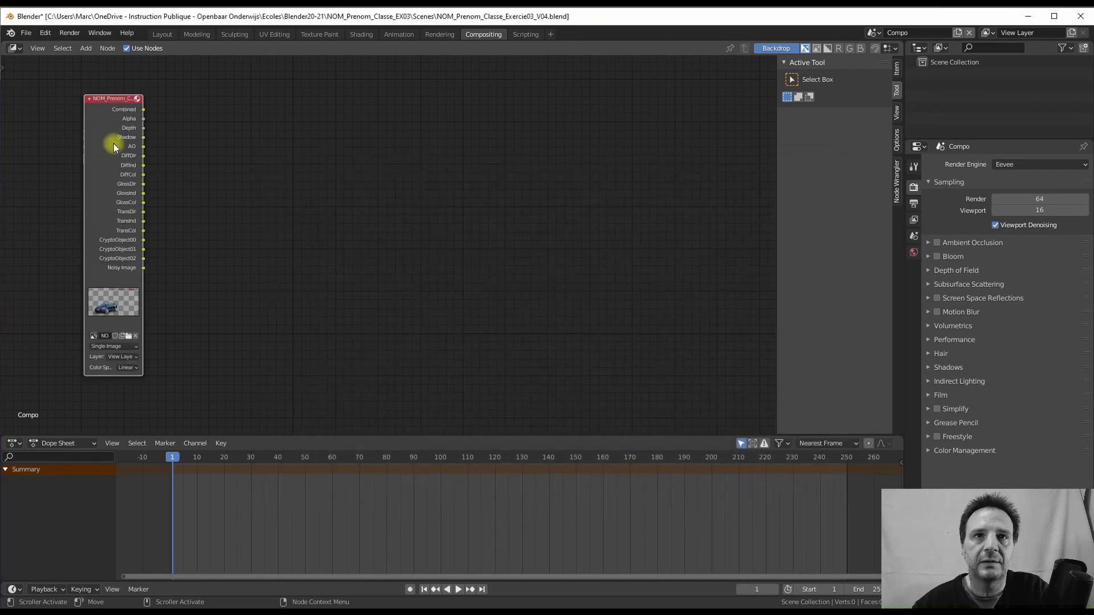
Step: Add a Viewer node on the far side of the node area and shift the EXR Image node away from it
drag(108, 106, 116, 126)
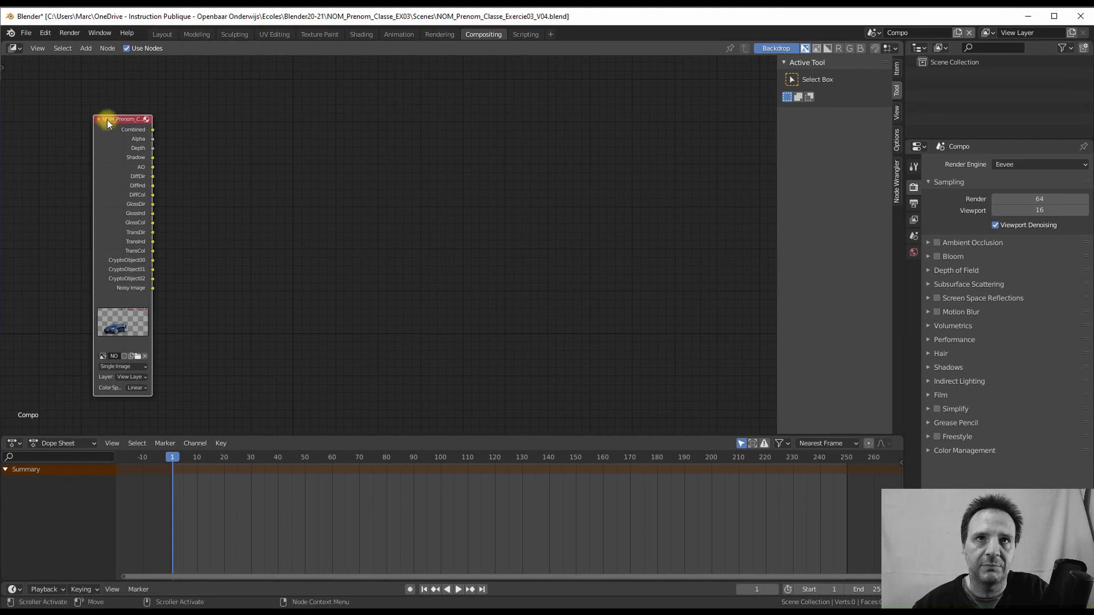
drag(107, 118, 96, 116)
click(87, 48)
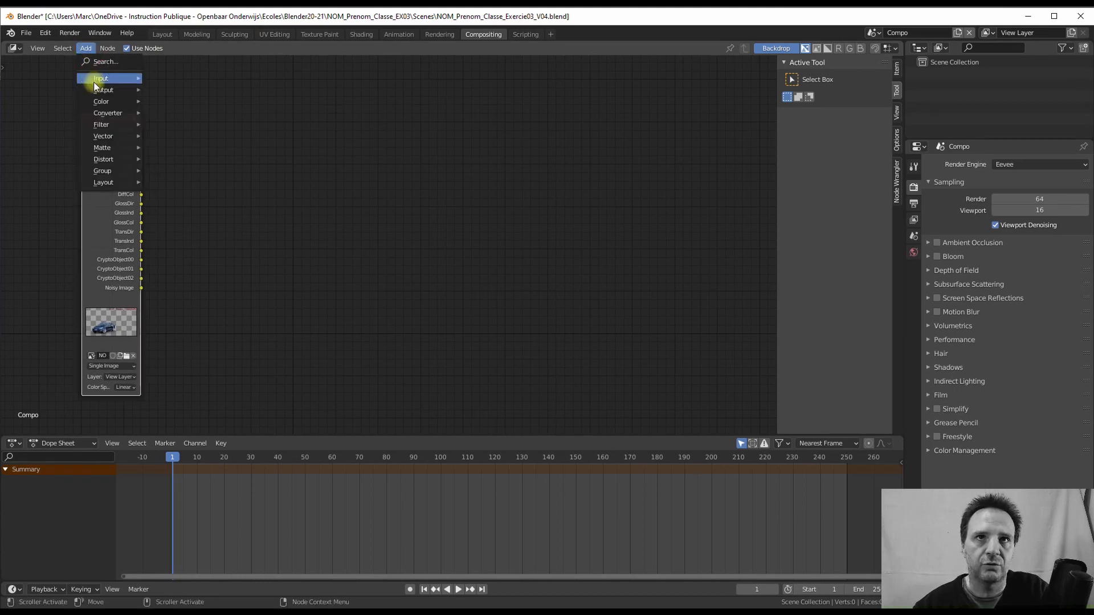
mouse_move(98, 90)
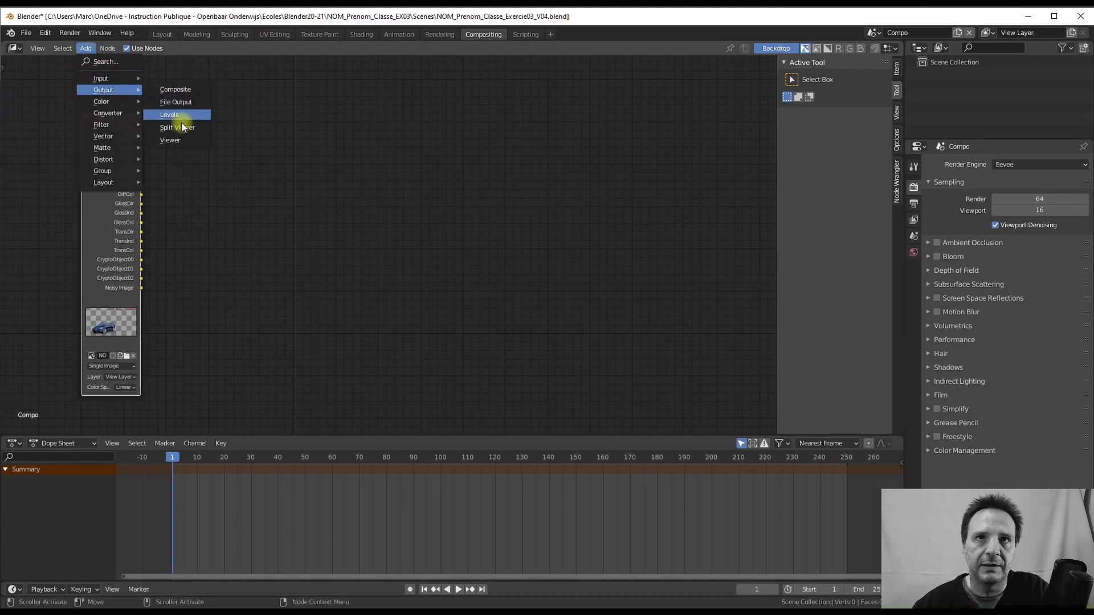
click(170, 140)
click(712, 171)
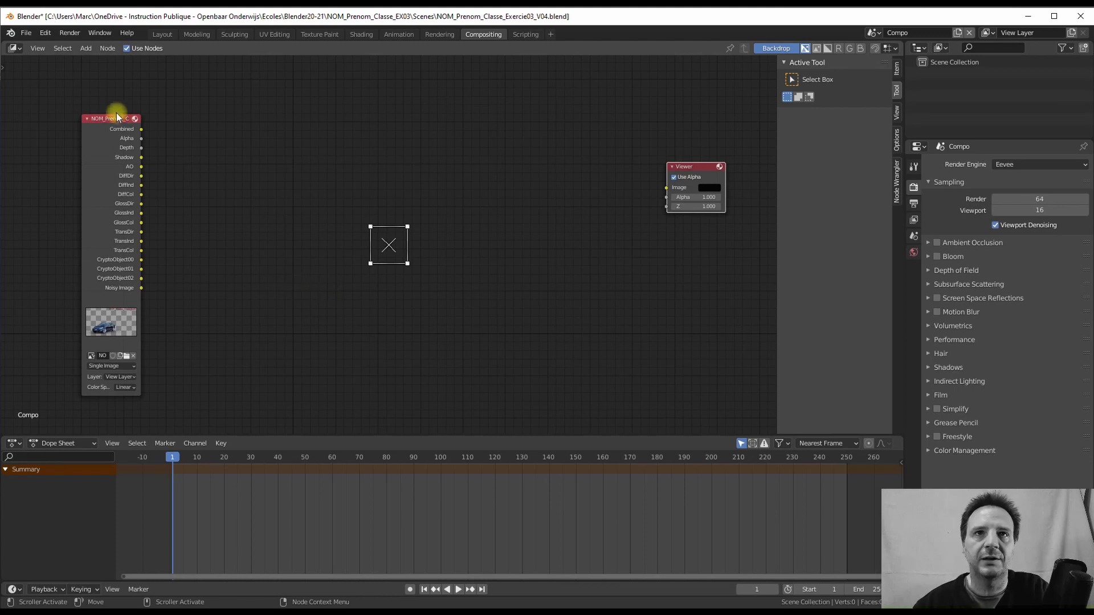
drag(115, 118, 80, 124)
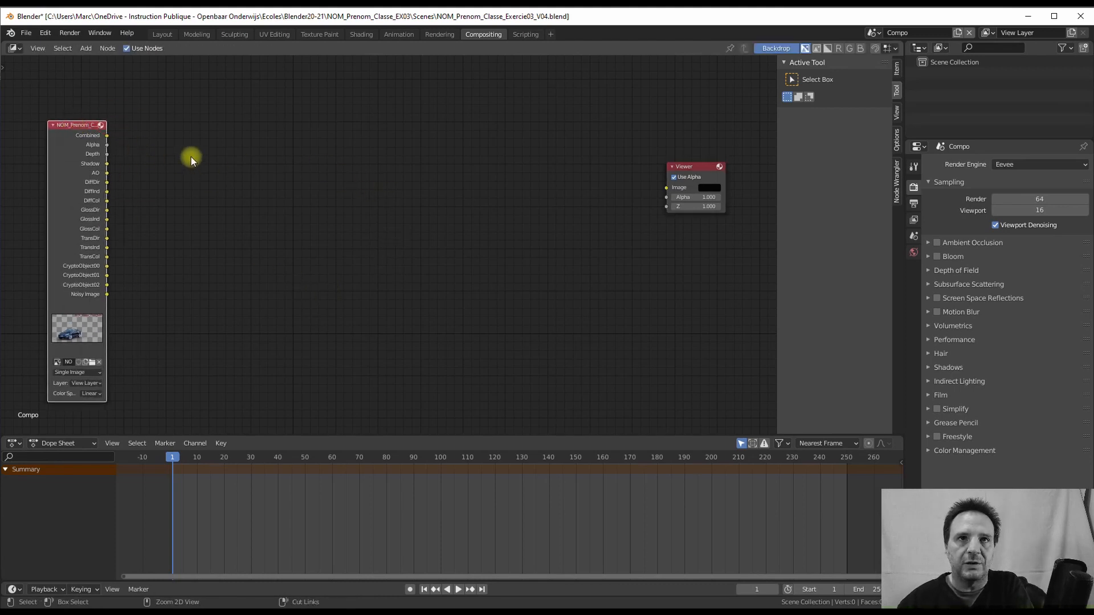
Step: Connect the EXR node's Combined output to the Viewer and set the backdrop zoom to 0.41, moving the EXR node clear of the preview
ctrl+shift+click(63, 142)
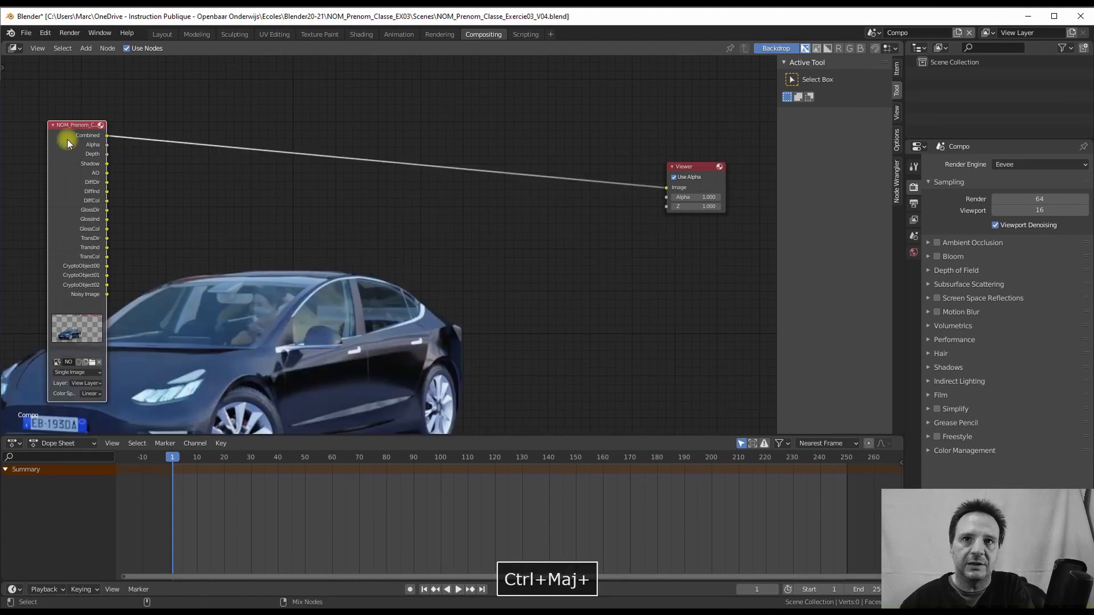
scroll(395, 273, down, 1)
scroll(374, 286, up, 1)
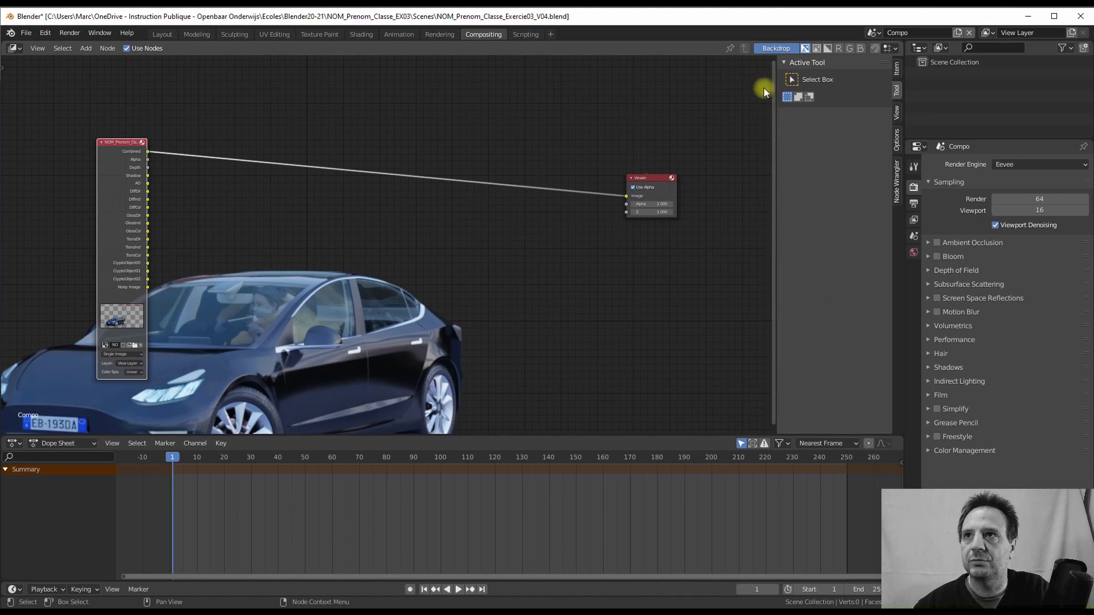
click(897, 112)
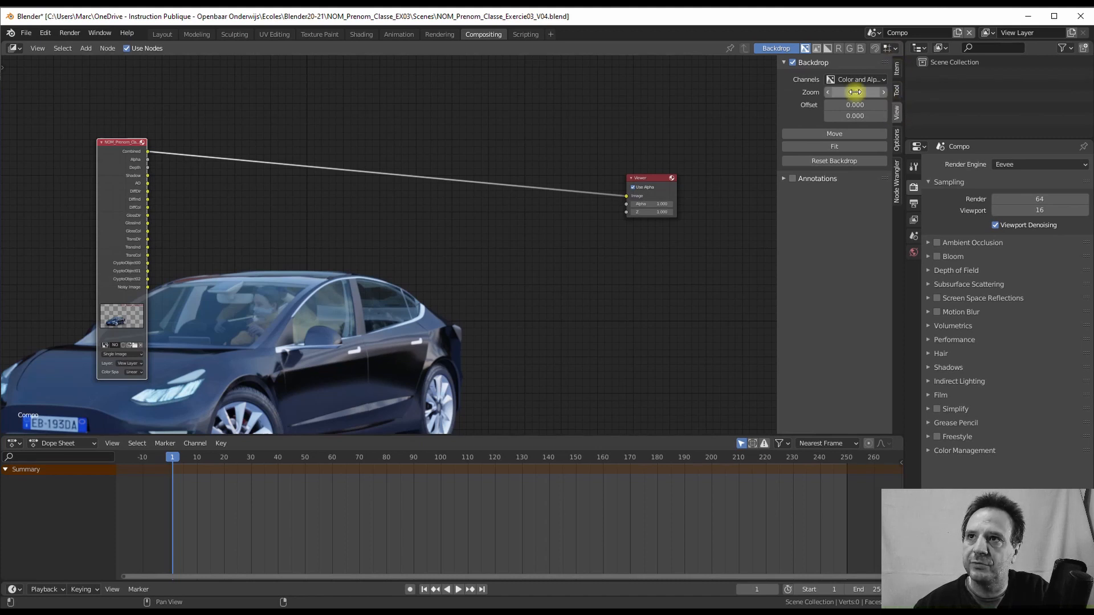
mouse_move(856, 92)
mouse_down()
mouse_move(819, 100)
mouse_move(856, 91)
mouse_move(841, 78)
mouse_up()
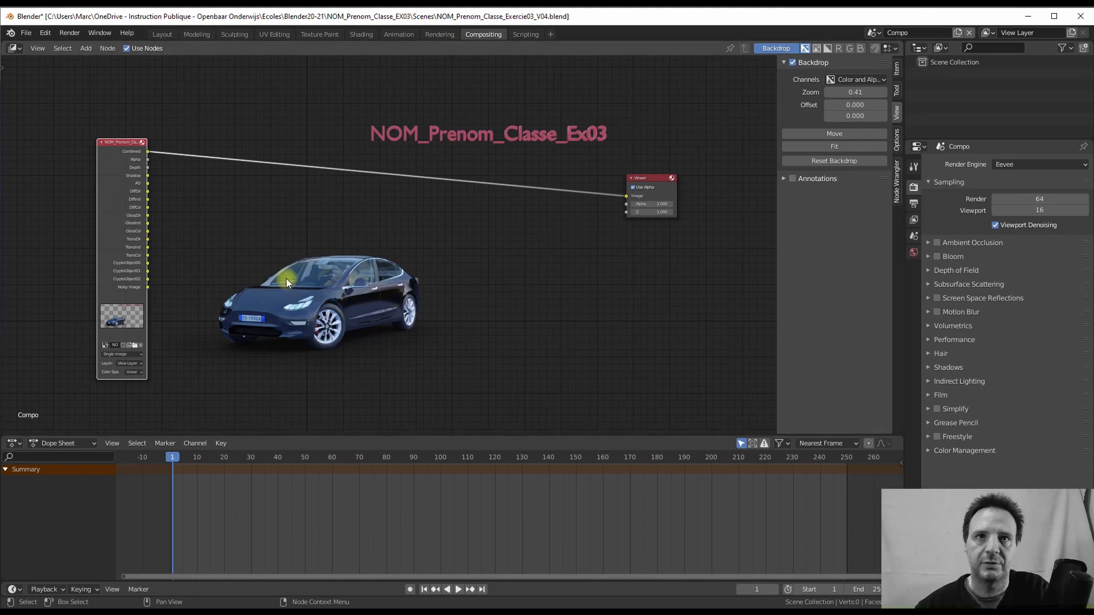
drag(121, 143, 84, 181)
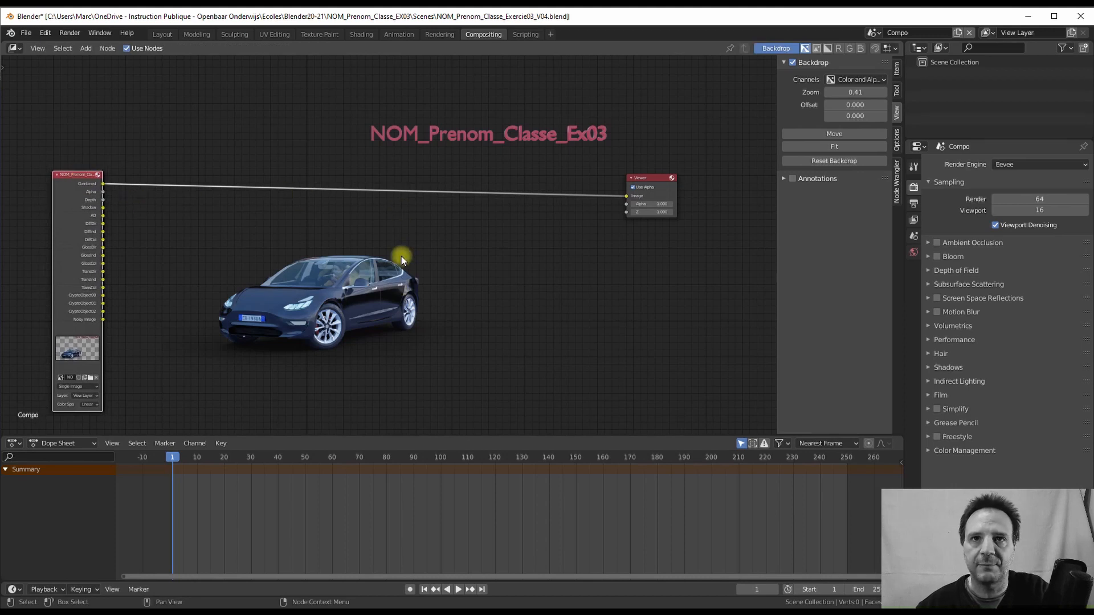
Step: Preview the EXR's passes one after another in the Viewer, from Alpha through Noisy Image, and return to Combined
ctrl+shift+click(74, 244)
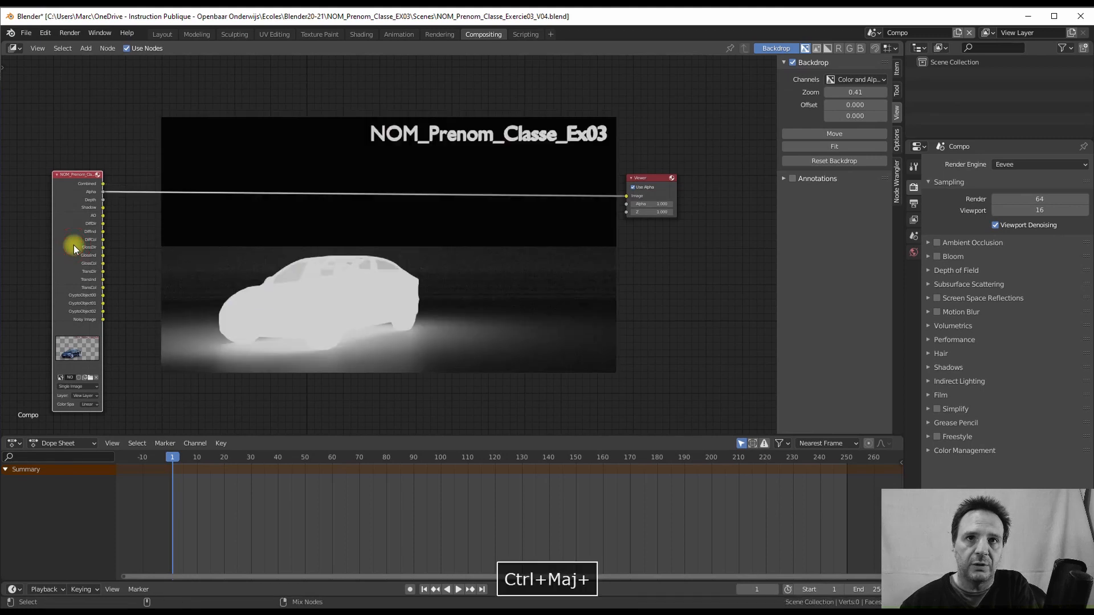
ctrl+shift+click(73, 174)
ctrl+shift+click(74, 199)
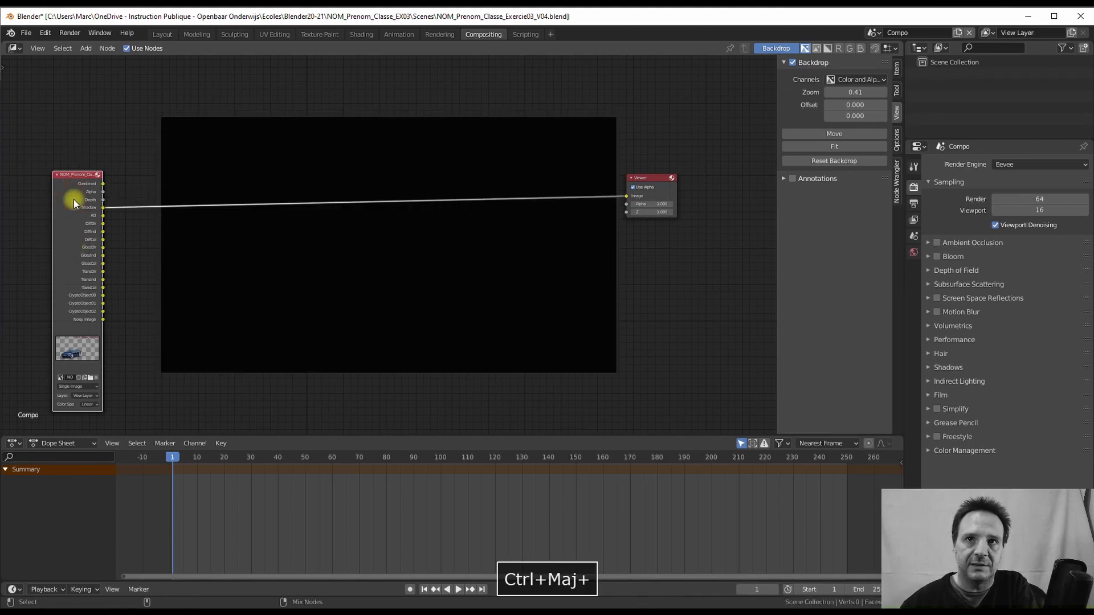
ctrl+shift+click(74, 200)
ctrl+shift+click(73, 200)
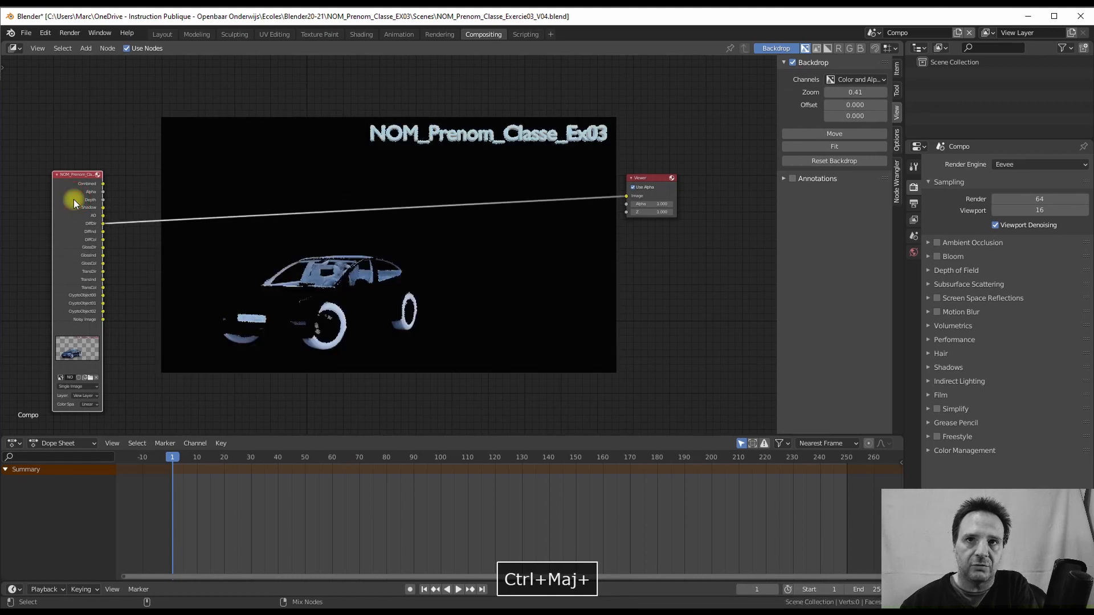
ctrl+shift+click(74, 199)
ctrl+shift+click(74, 200)
ctrl+shift+click(74, 199)
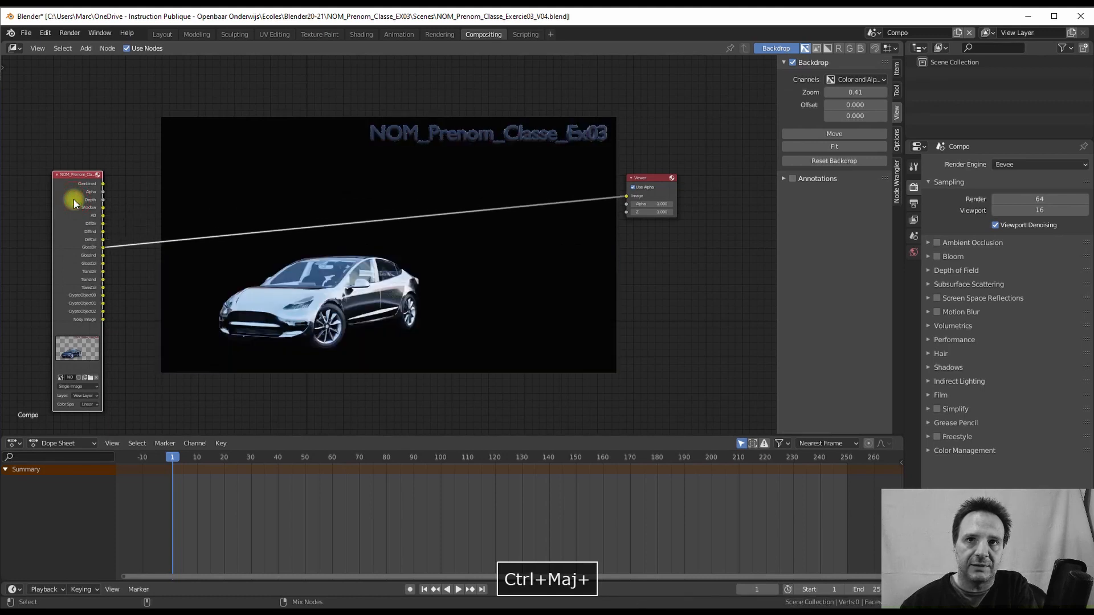
ctrl+shift+click(73, 199)
ctrl+shift+click(74, 200)
ctrl+shift+click(73, 199)
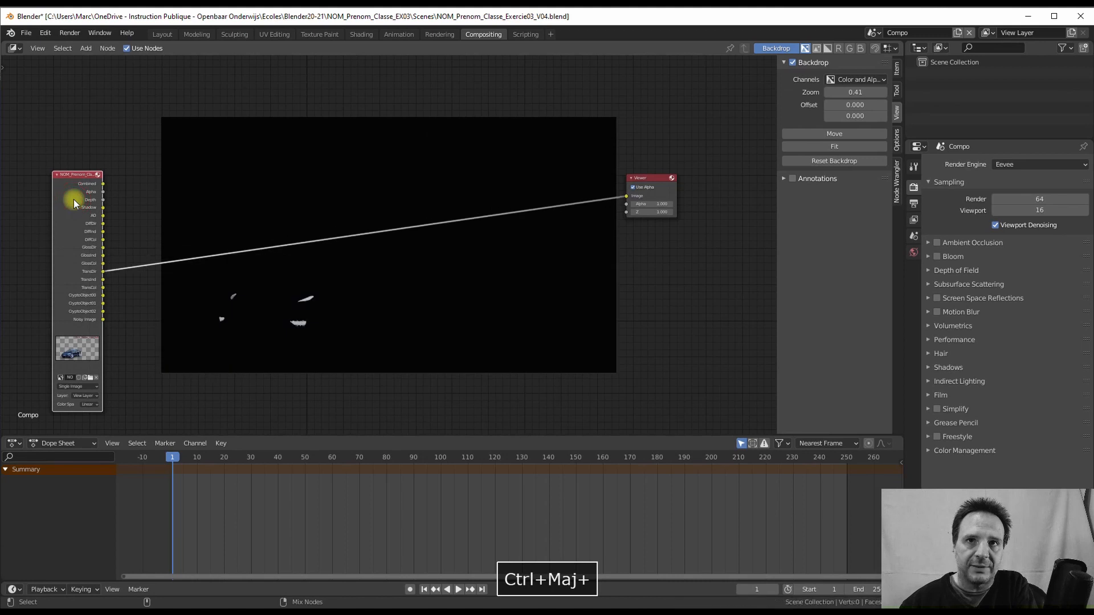
ctrl+shift+click(73, 200)
ctrl+shift+click(73, 200)
ctrl+shift+click(74, 199)
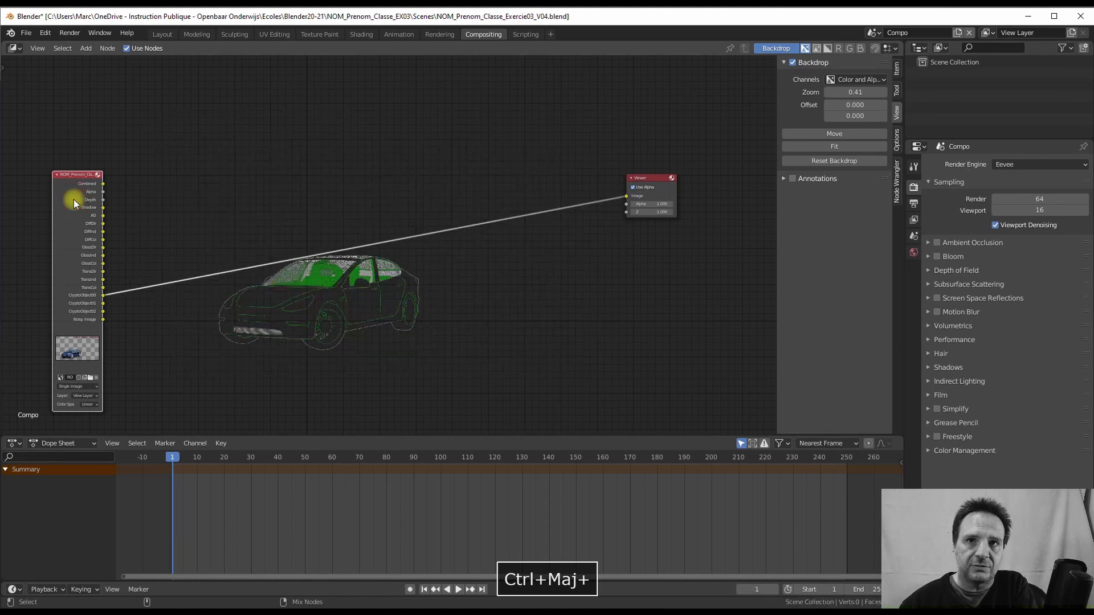
ctrl+shift+click(73, 199)
ctrl+shift+click(74, 199)
ctrl+shift+click(73, 199)
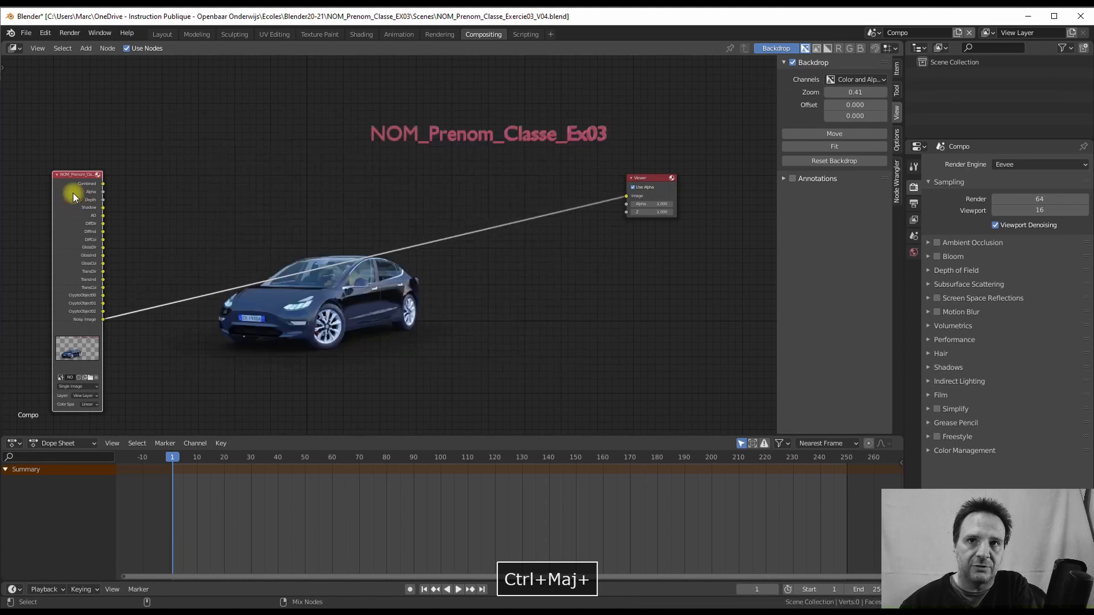
ctrl+shift+click(73, 187)
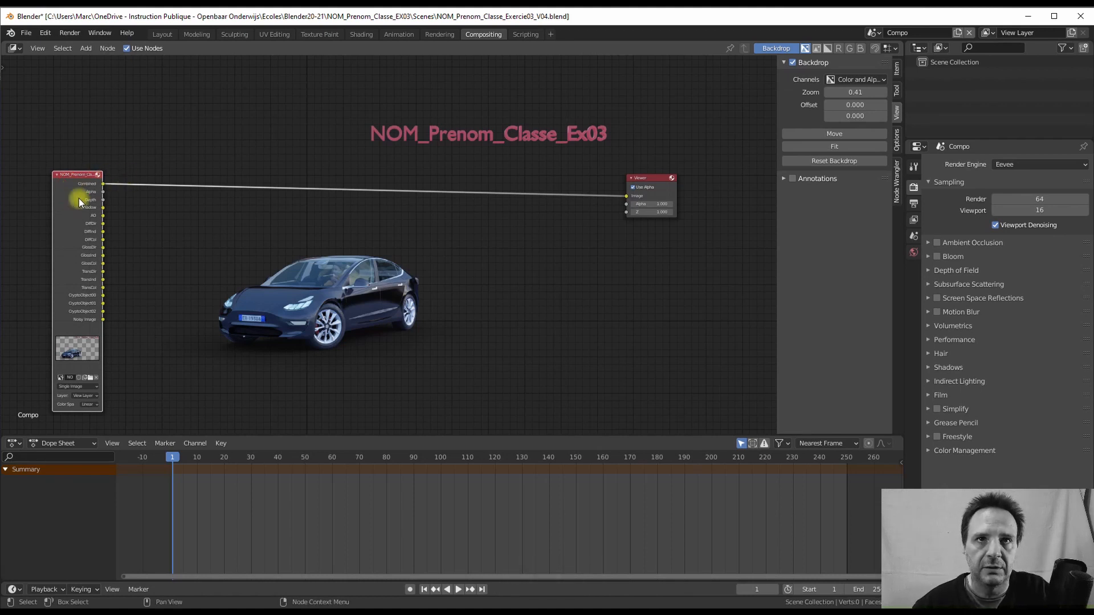
Step: Examine the EXR's Alpha, Depth, Shadow and AO passes in the backdrop
ctrl+shift+click(80, 193)
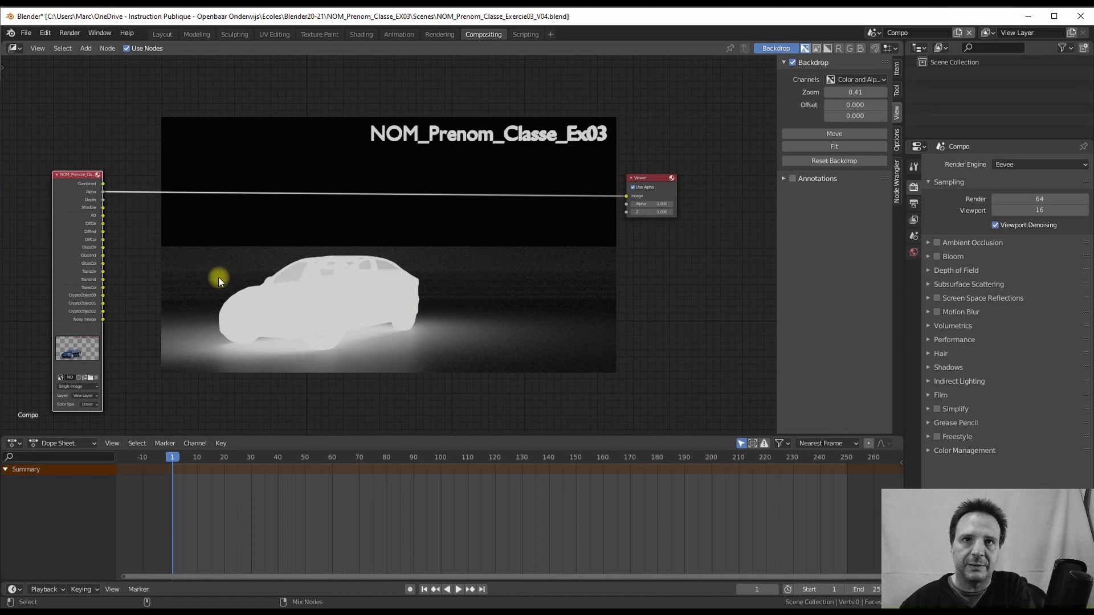
ctrl+shift+click(60, 200)
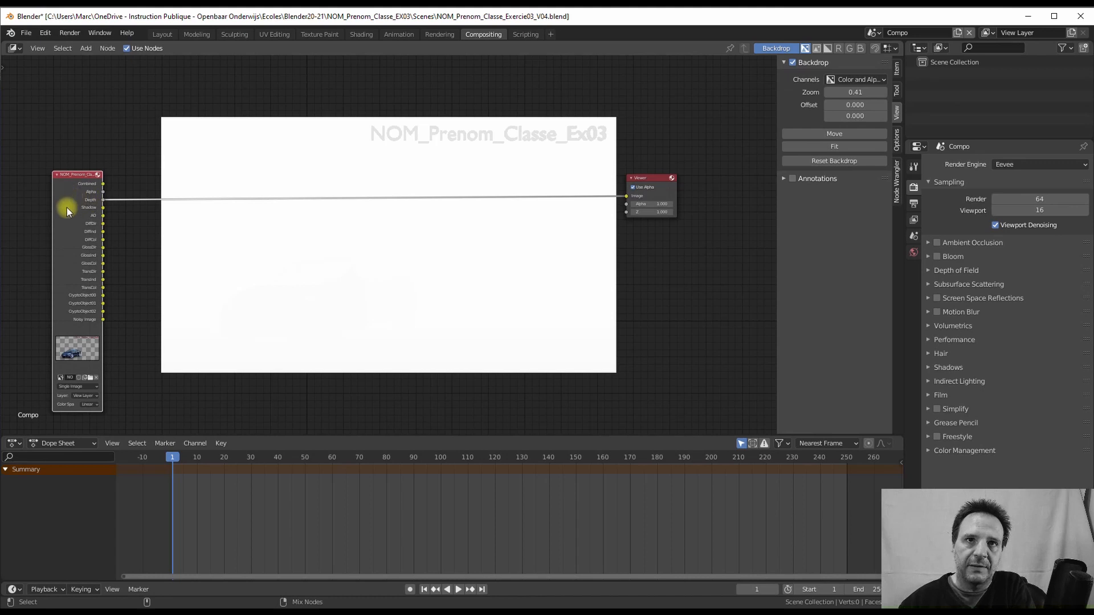
ctrl+shift+click(67, 208)
ctrl+shift+click(62, 216)
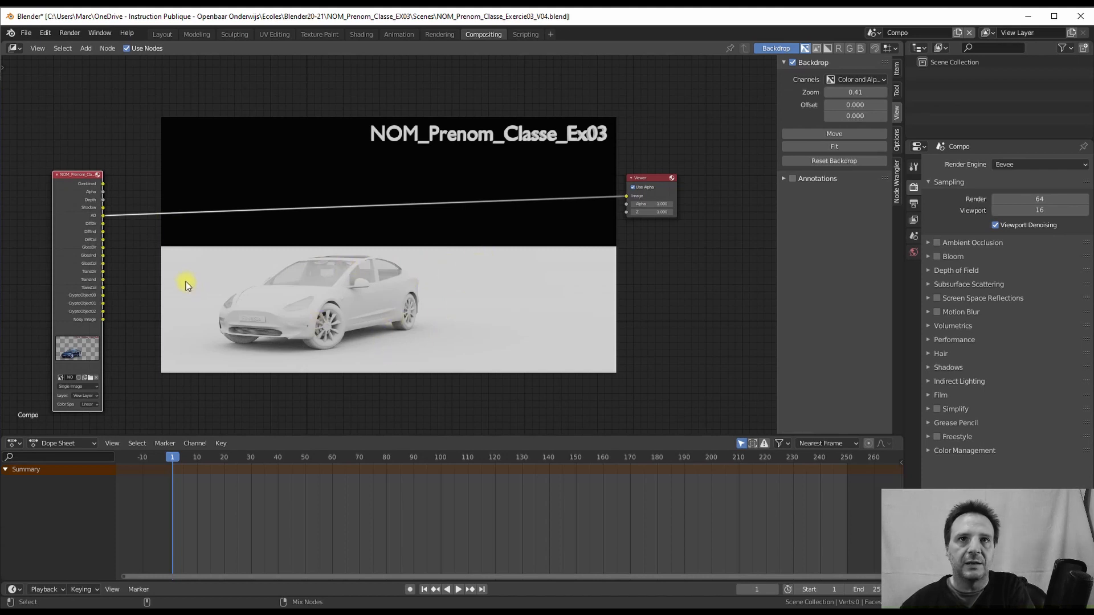
Step: Preview the remaining passes from DiffDir through Noisy Image, return to Combined, and show the Alpha pass in the Viewer
ctrl+shift+click(70, 189)
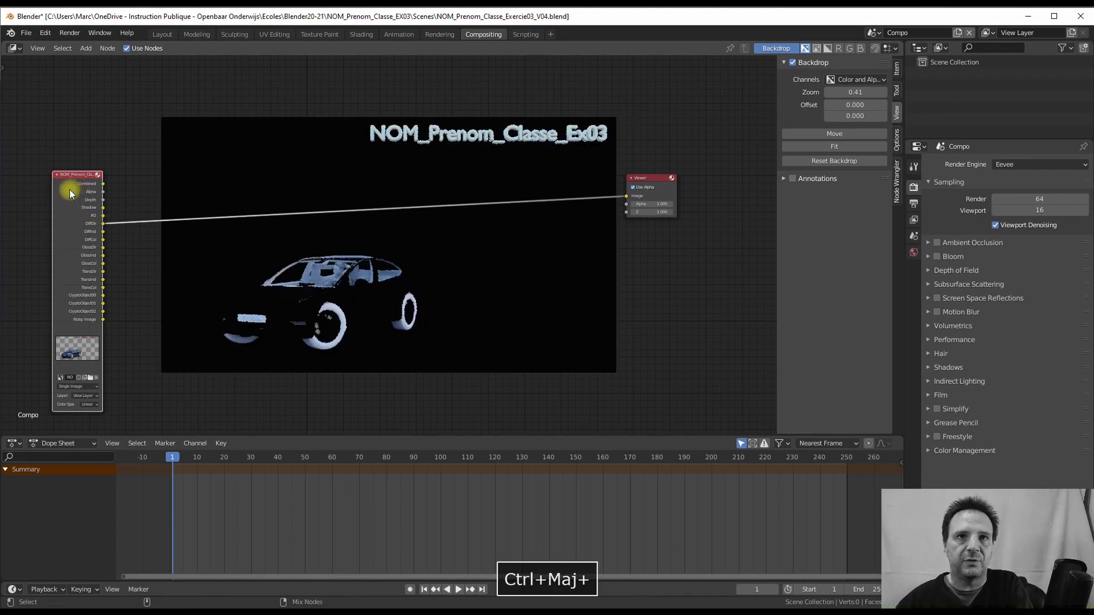
ctrl+shift+click(70, 190)
ctrl+shift+click(69, 190)
ctrl+shift+click(70, 190)
ctrl+shift+click(70, 190)
ctrl+shift+click(70, 189)
ctrl+shift+click(69, 190)
ctrl+shift+click(69, 190)
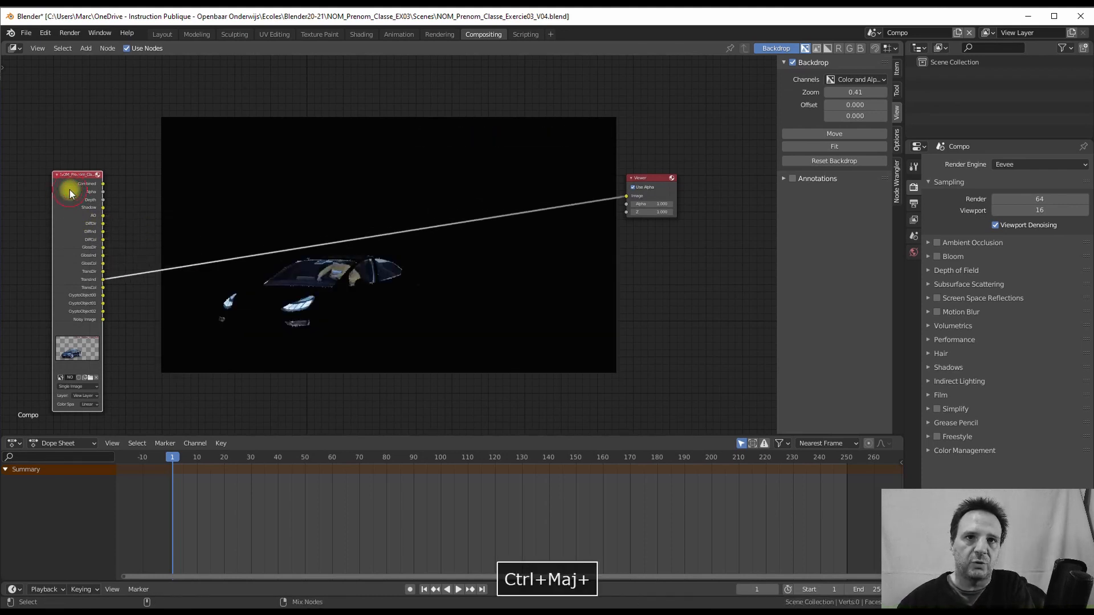
ctrl+shift+click(69, 190)
ctrl+shift+click(69, 190)
ctrl+shift+click(69, 190)
ctrl+shift+click(69, 189)
ctrl+shift+click(69, 189)
ctrl+shift+click(70, 189)
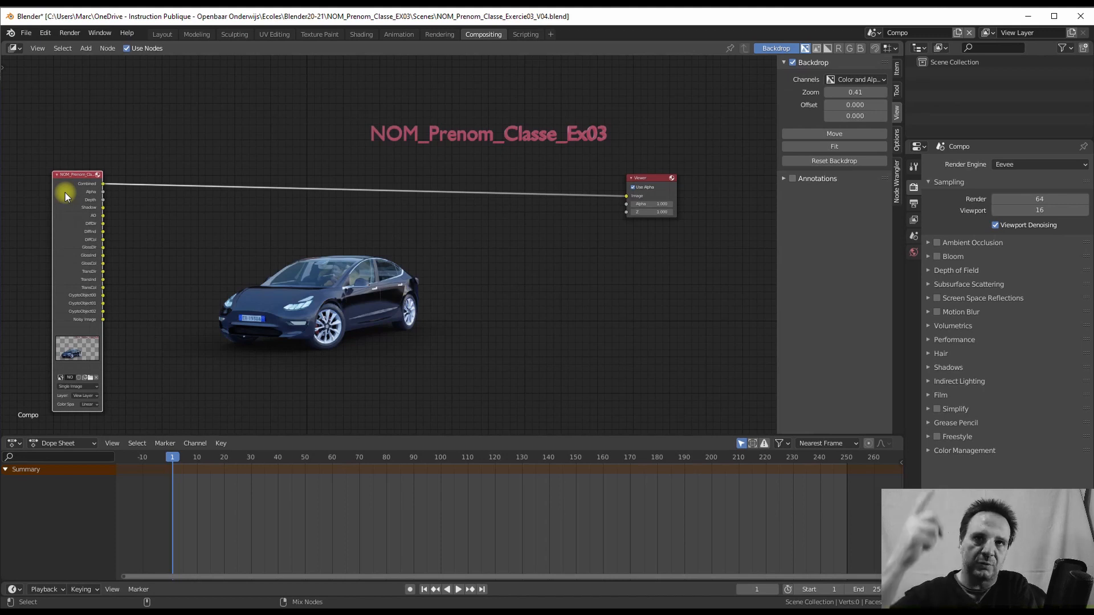
ctrl+shift+click(65, 193)
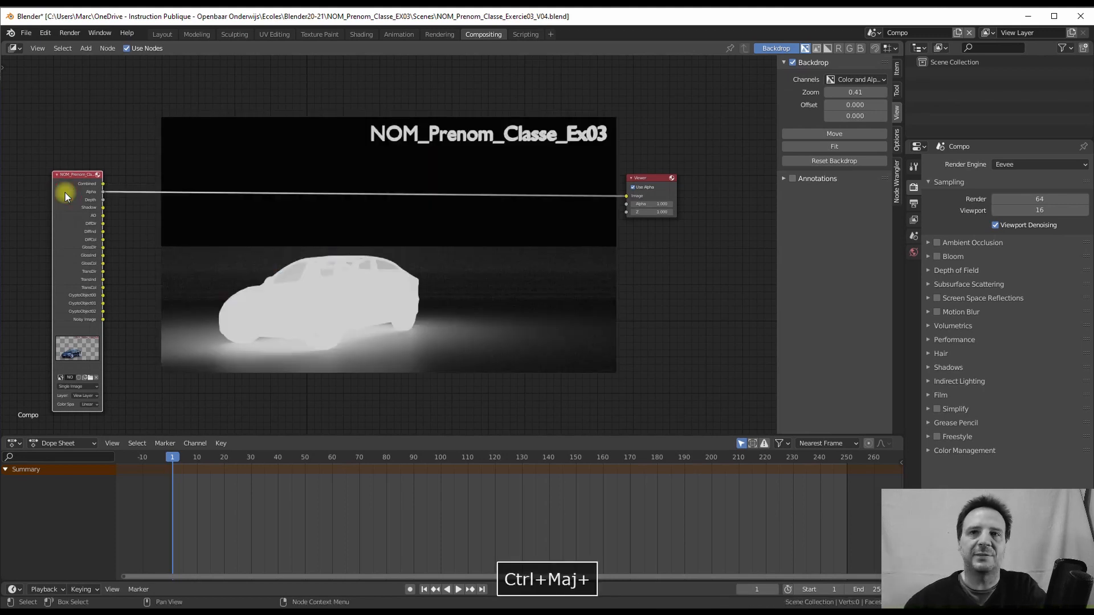
drag(103, 192, 637, 198)
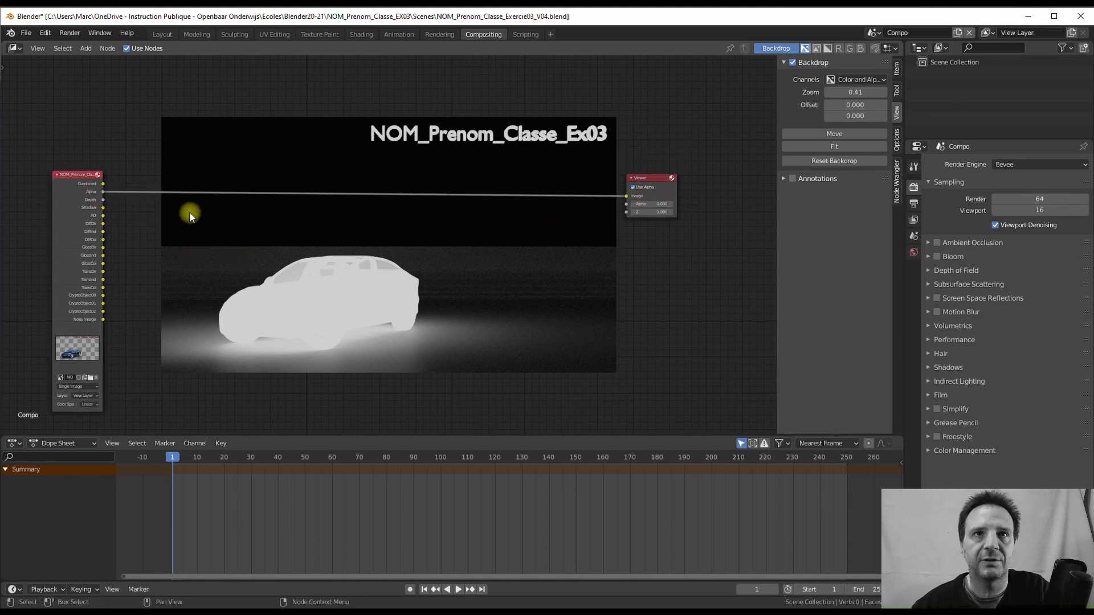
Step: Make room above the EXR node and add a second Image input node
drag(77, 175, 99, 183)
middle_drag(82, 69, 84, 105)
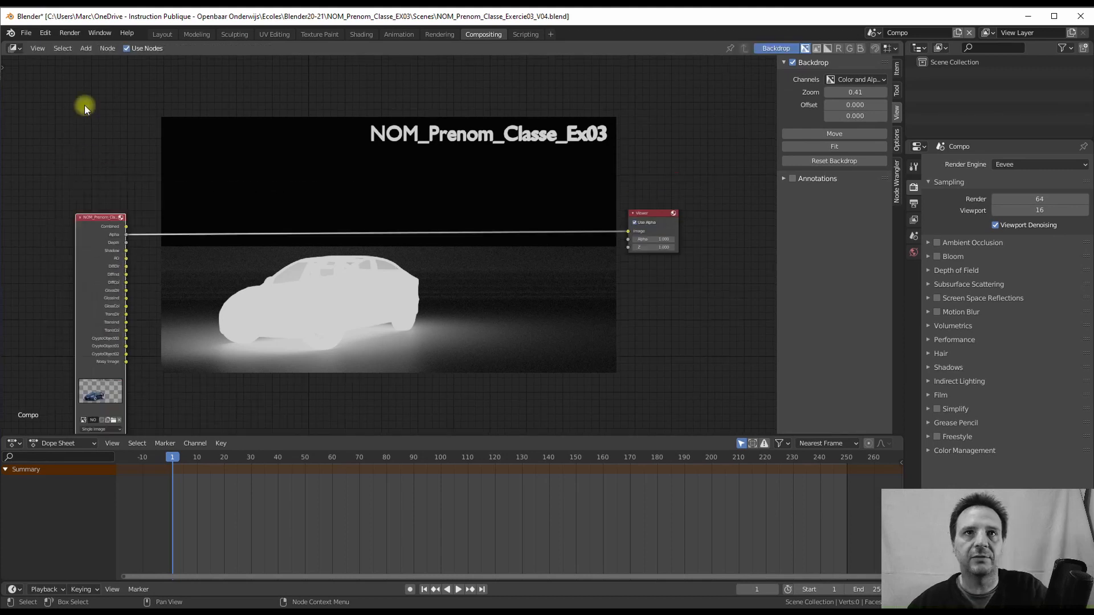
right_click(87, 93)
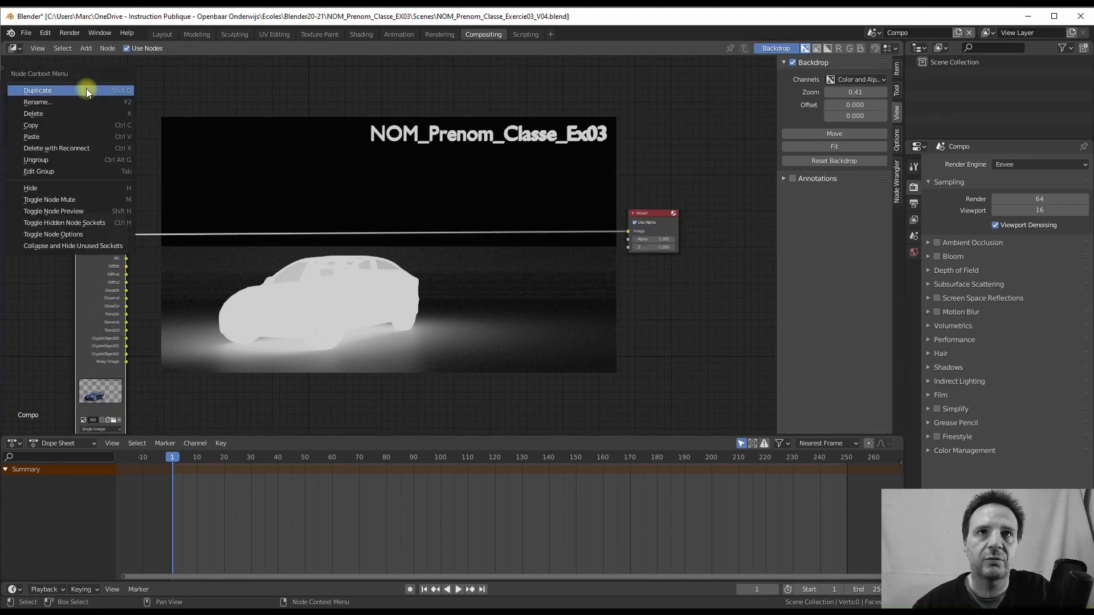
click(86, 49)
mouse_move(98, 78)
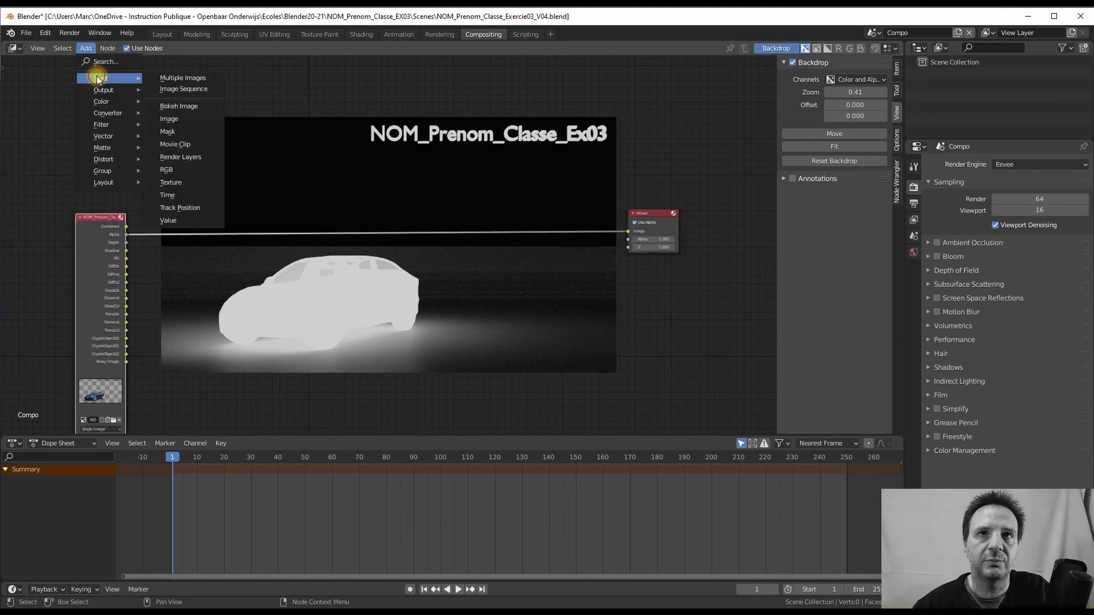
click(164, 119)
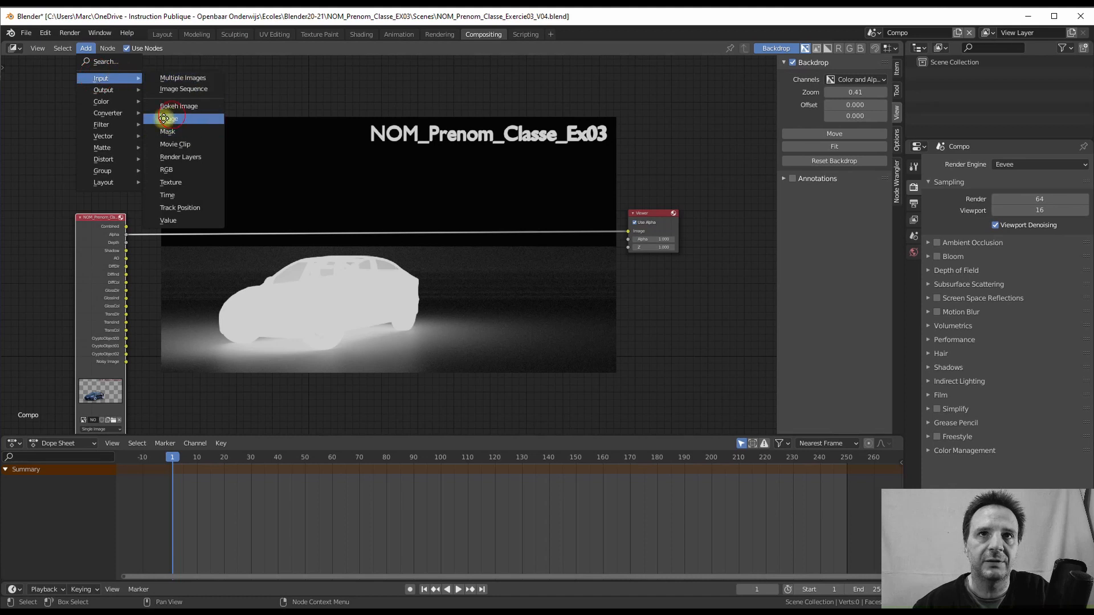